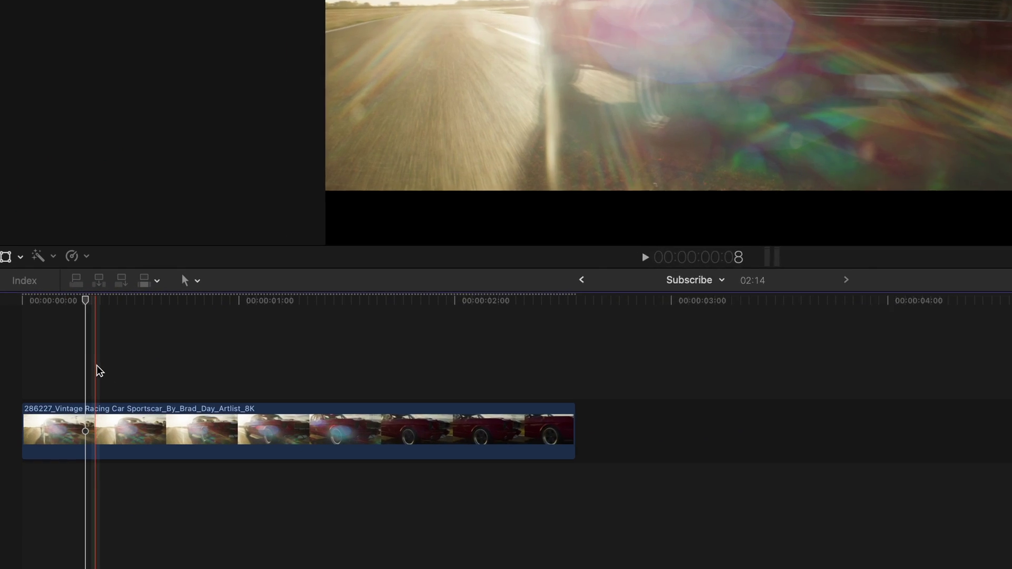
# - Add a Basic Title over the car clip, shift it later, and trim its end near two seconds
pyautogui.click(99, 370)
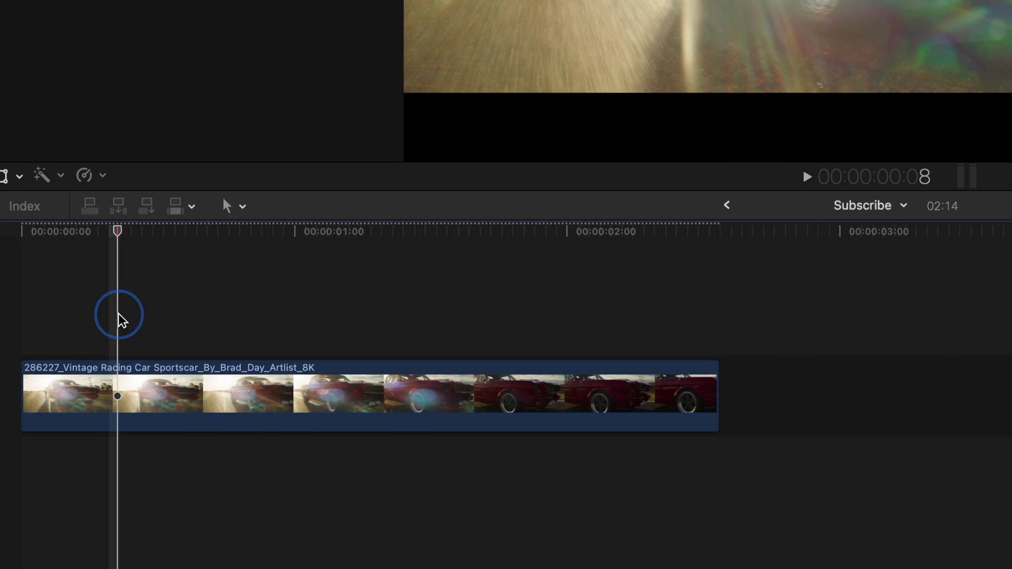
pyautogui.hotkey('ctrl', 't')
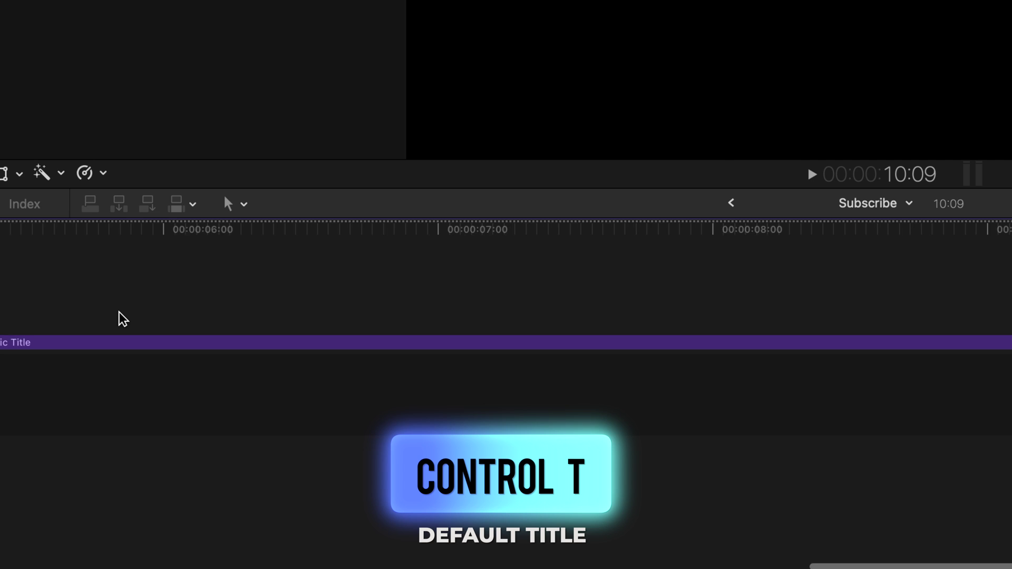
pyautogui.hscroll(-10, 121, 319)
pyautogui.moveTo(173, 348); pyautogui.dragTo(283, 347)
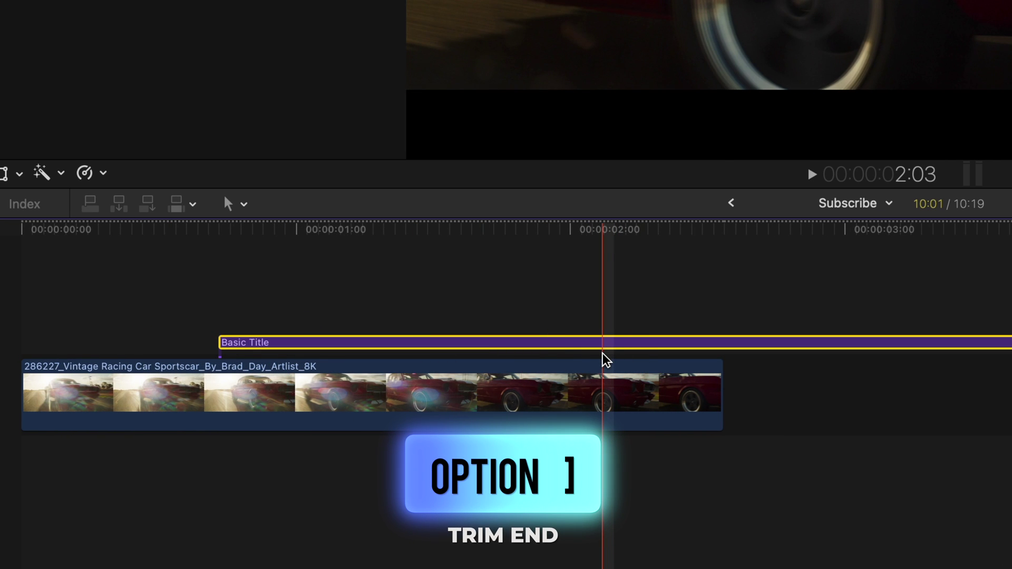
pyautogui.hotkey('alt', ']')
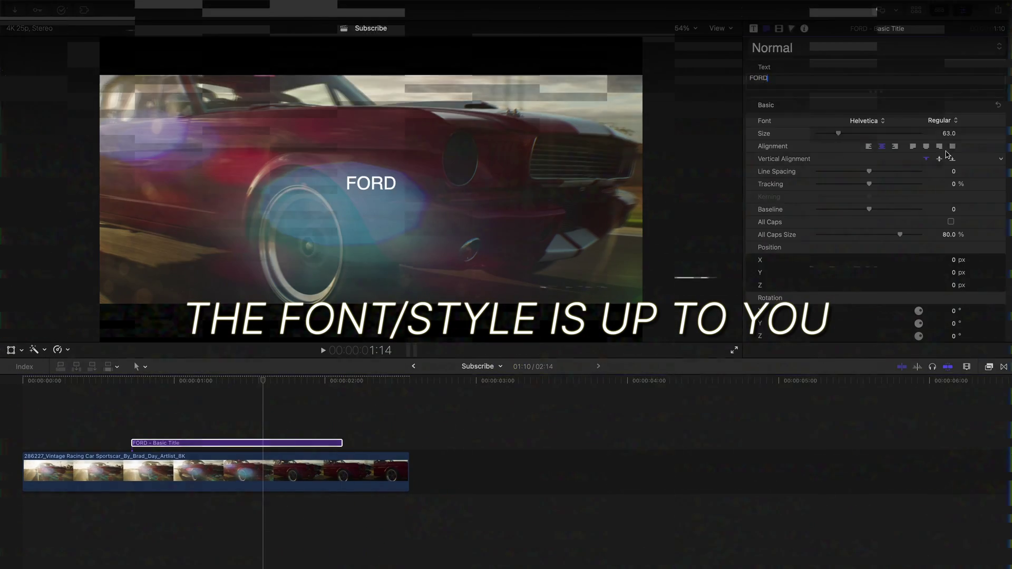
# - Set the FORD title's font to Metropolis
pyautogui.click(825, 491)
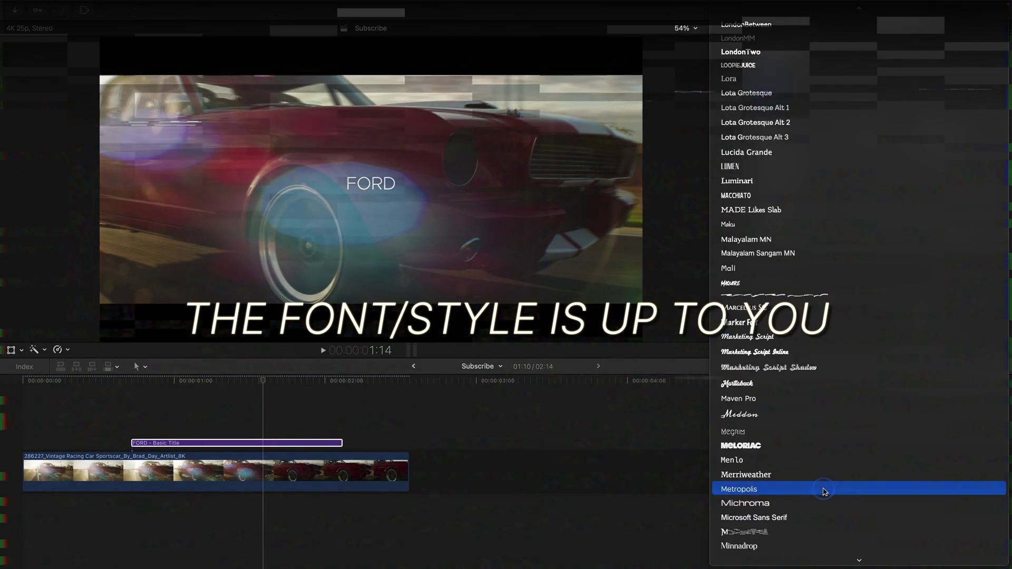
pyautogui.click(825, 491)
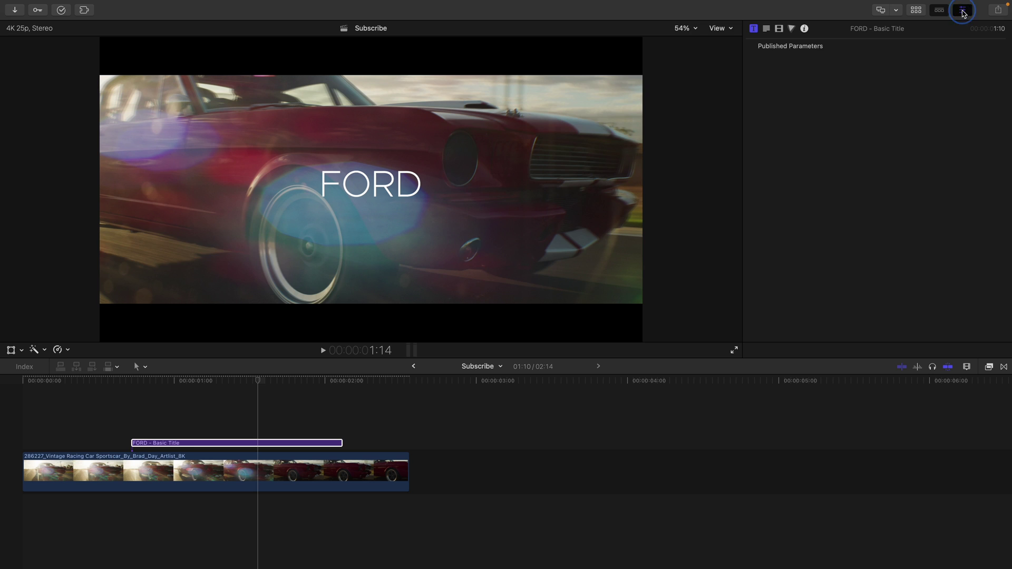
pyautogui.click(962, 11)
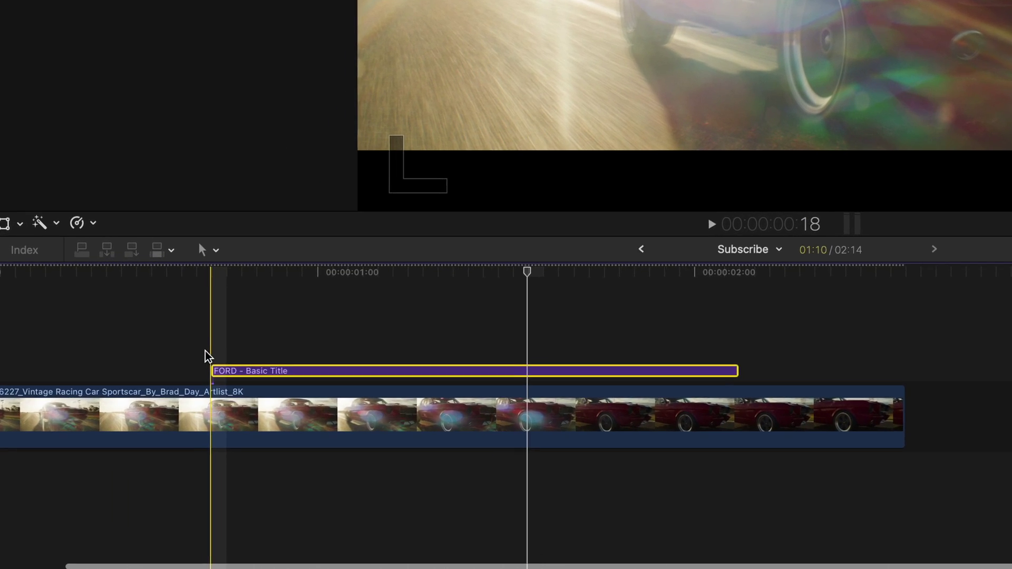
# - Blade the FORD title's start into six short pieces and delete the 2nd, 4th and 6th
pyautogui.press('super+equal')
pyautogui.press('super+equal')
pyautogui.press('super+equal')
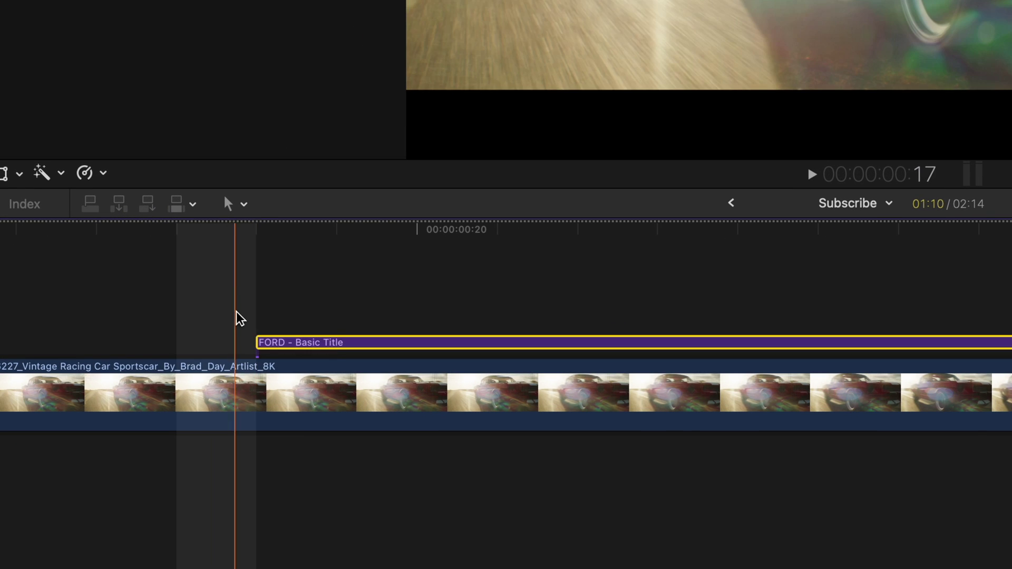
pyautogui.click(256, 228)
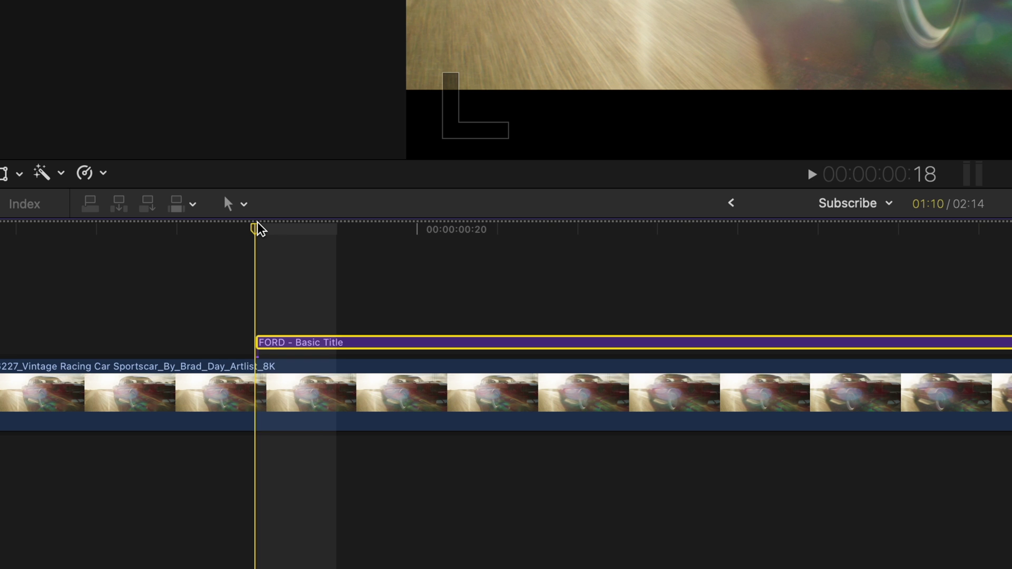
pyautogui.press('b')
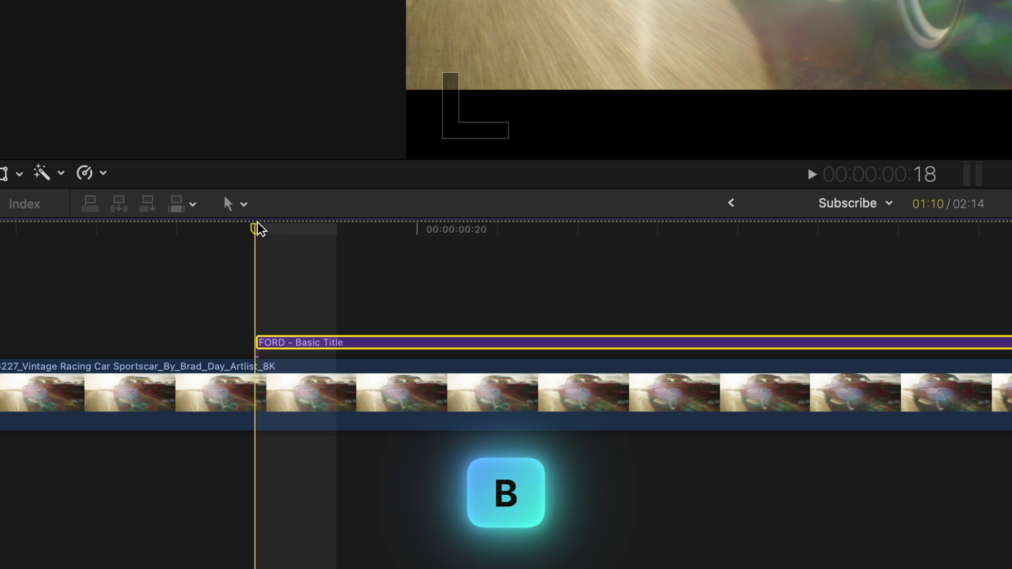
pyautogui.click(338, 342)
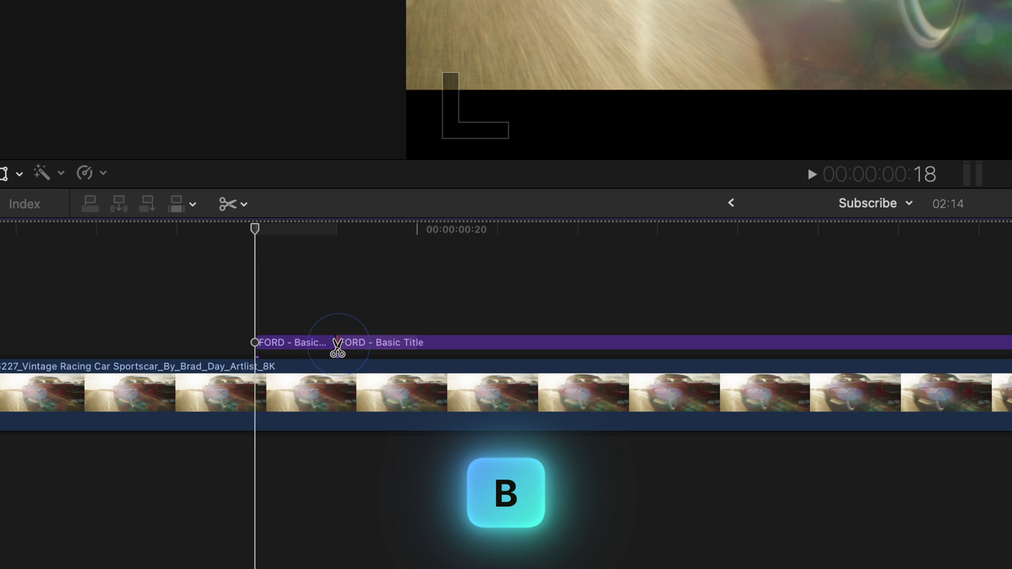
pyautogui.click(422, 343)
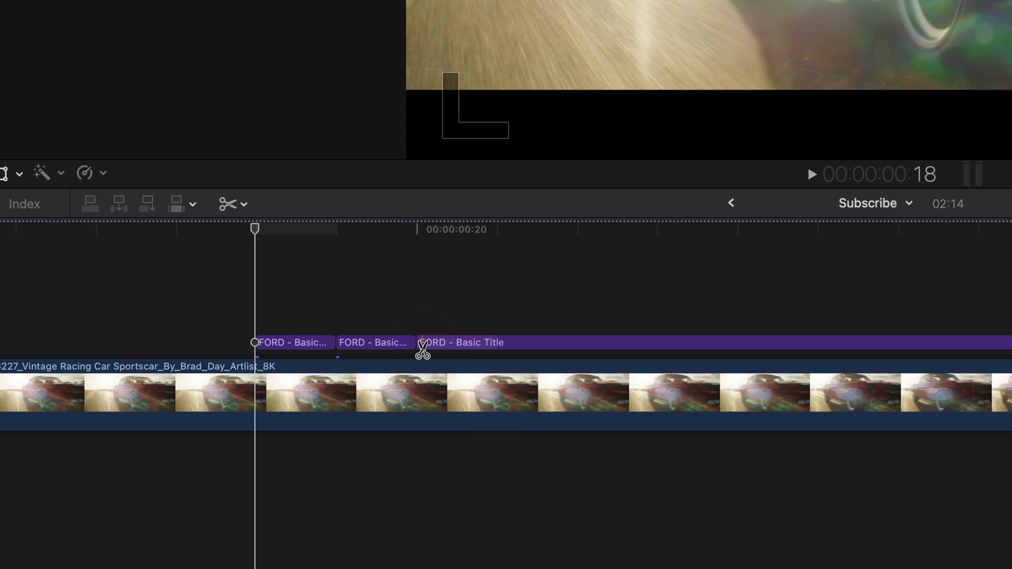
pyautogui.click(500, 343)
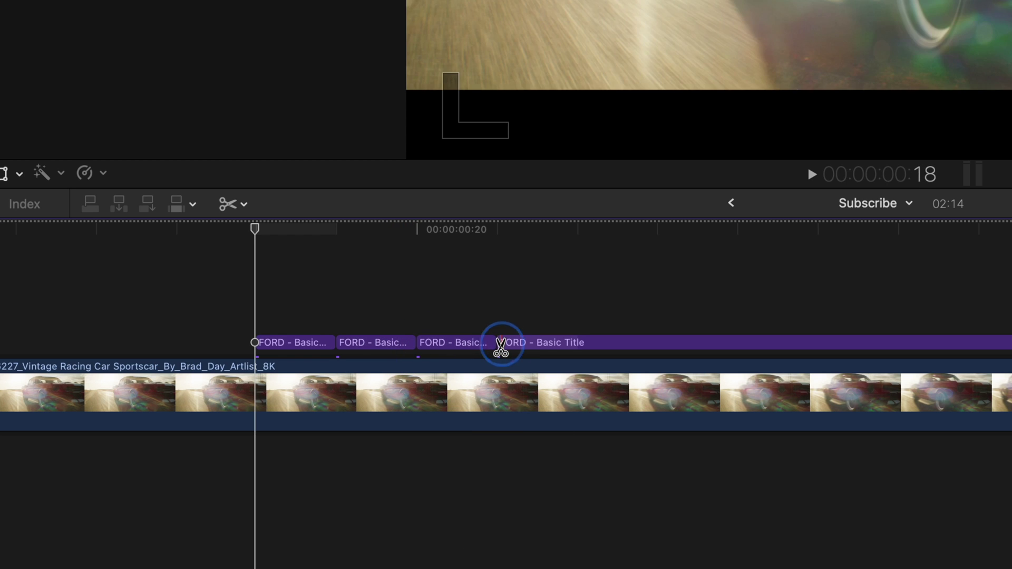
pyautogui.click(578, 343)
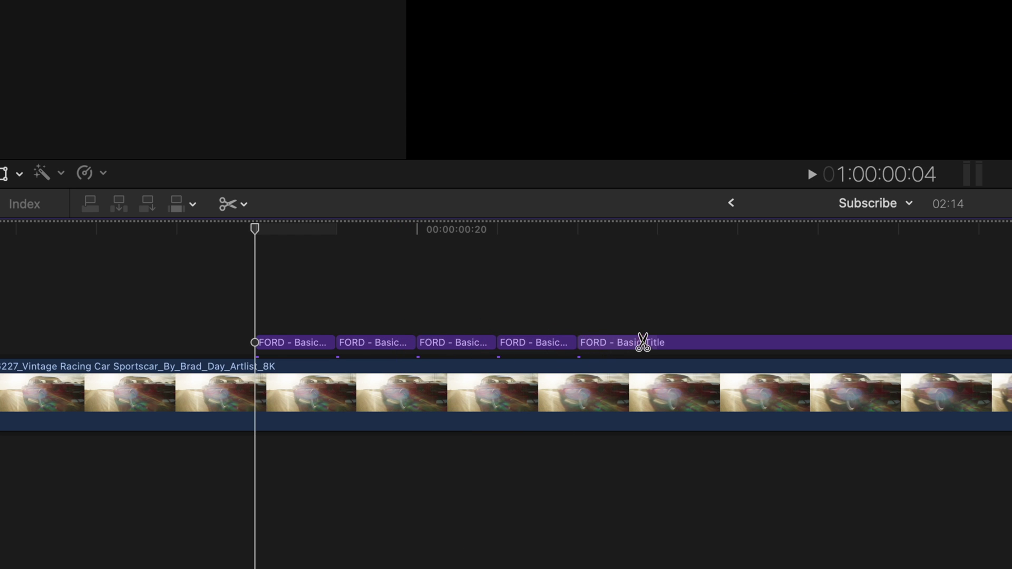
pyautogui.click(658, 343)
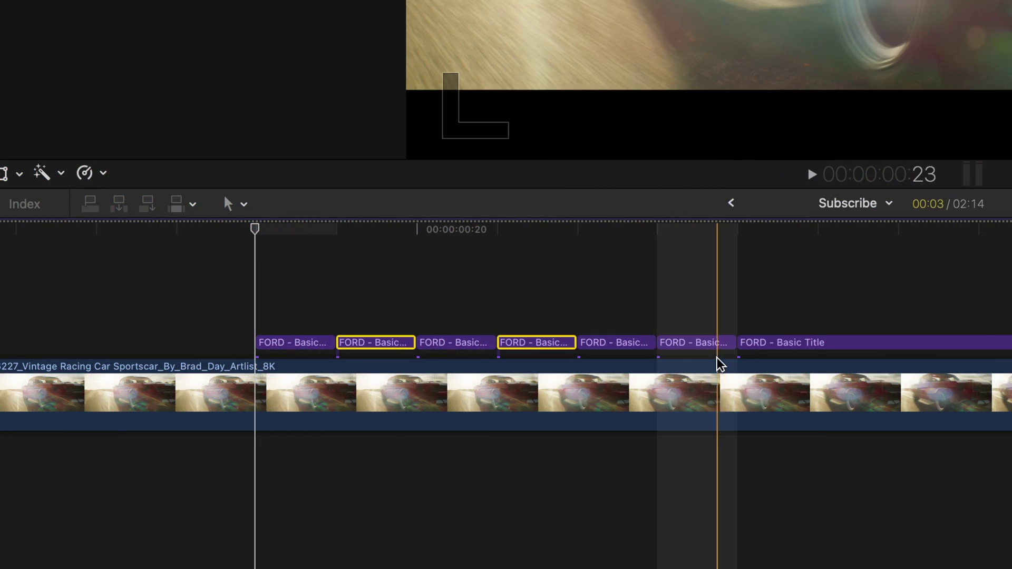
pyautogui.keyDown('super'); pyautogui.click(702, 345); pyautogui.keyUp('super')
pyautogui.press('Delete')
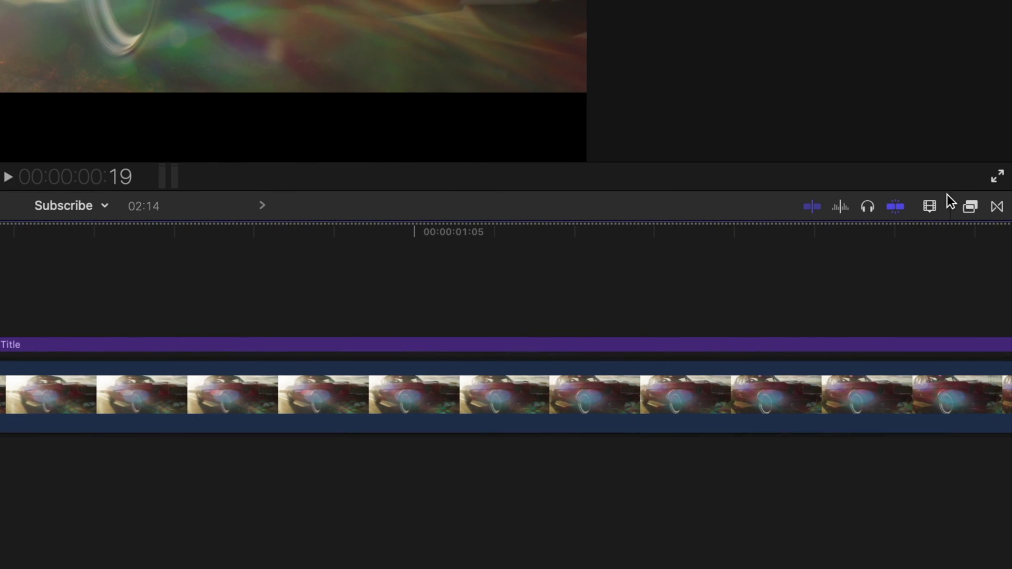
# - Find the Zoom effect and drag it onto three of the FORD title pieces
pyautogui.click(1005, 206)
pyautogui.click(738, 558)
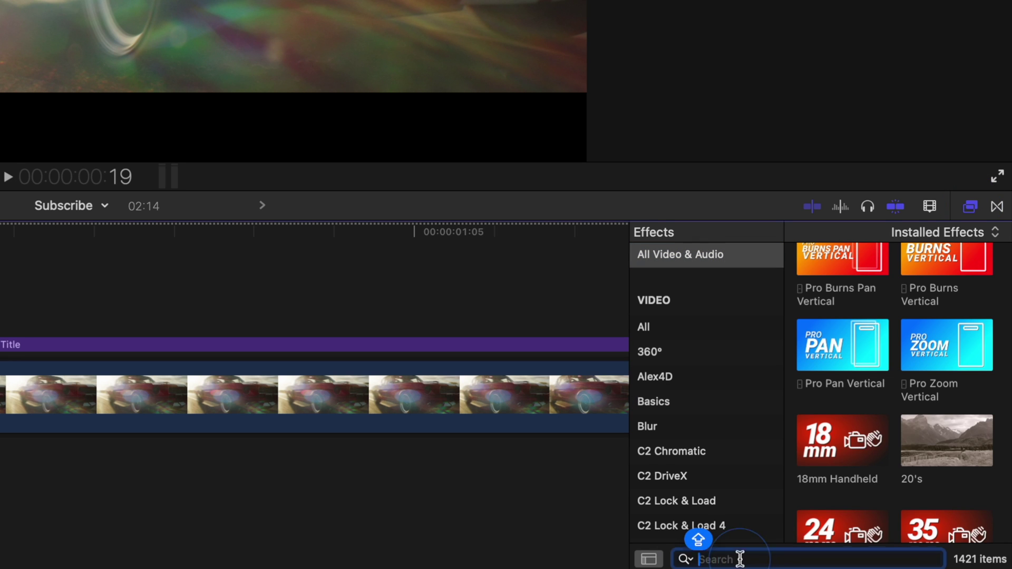
pyautogui.write('ZOOM')
pyautogui.scroll(5, 906, 419)
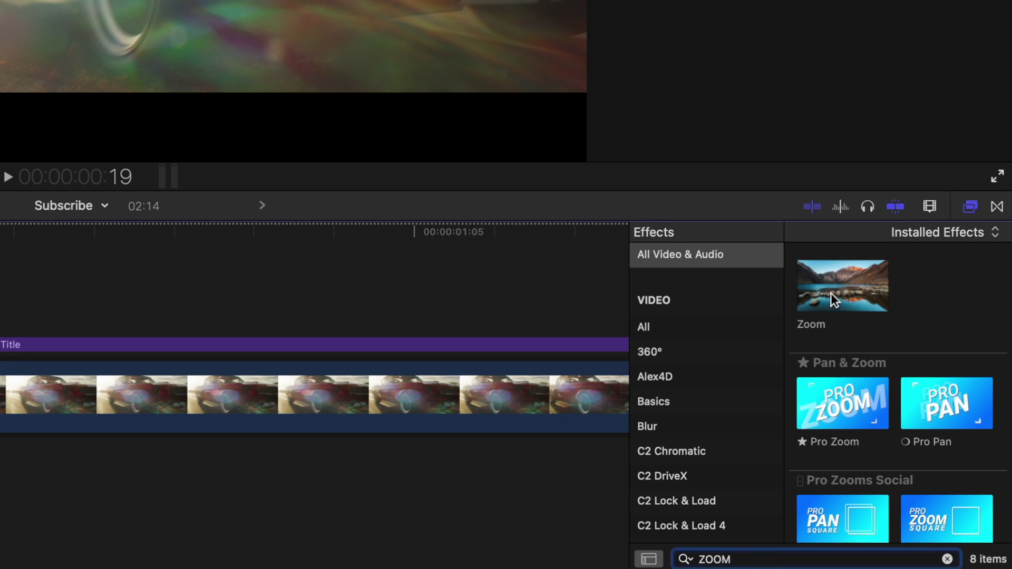
pyautogui.moveTo(849, 301); pyautogui.dragTo(0, 347)
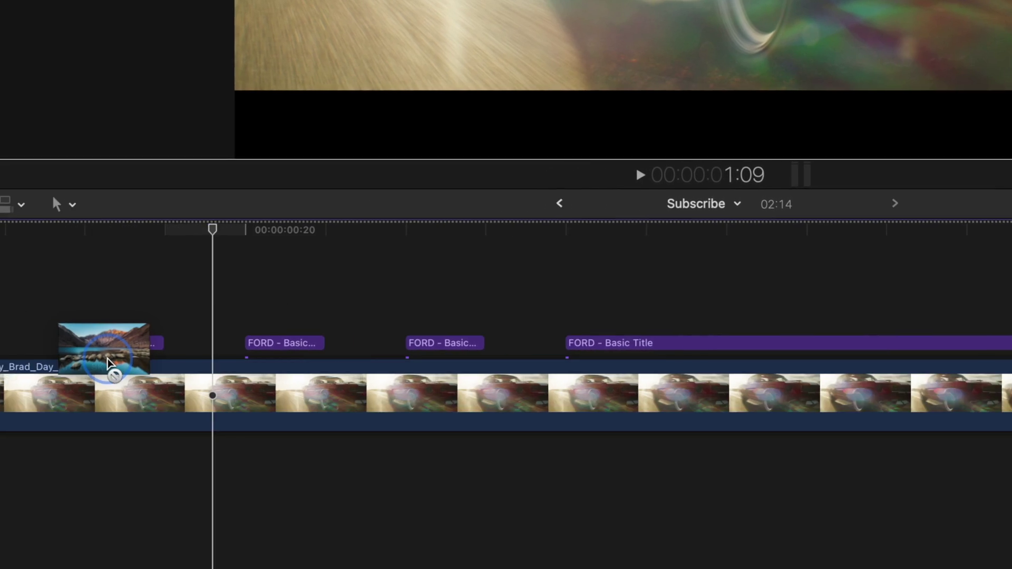
pyautogui.moveTo(298, 345); pyautogui.dragTo(296, 343)
pyautogui.moveTo(1011, 301); pyautogui.dragTo(469, 342)
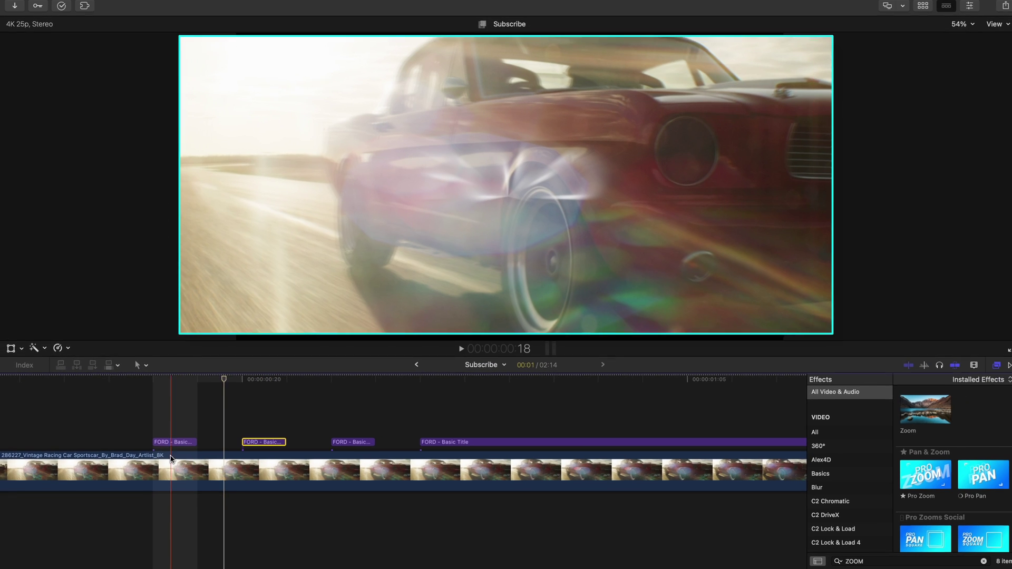
# - Adjust the first FORD piece's Zoom Amount in the Video inspector, ending at 8.0
pyautogui.click(176, 442)
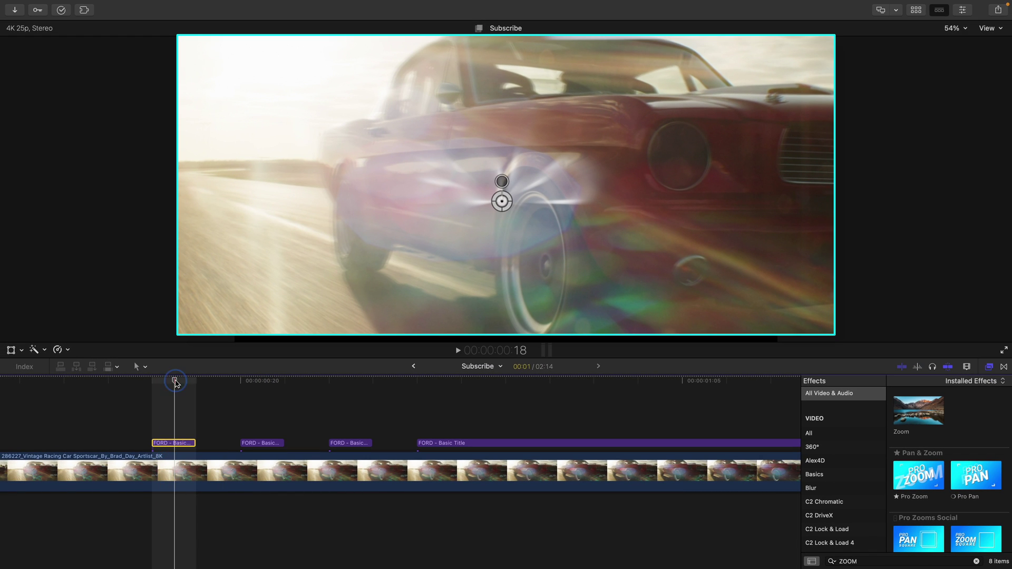
pyautogui.click(963, 12)
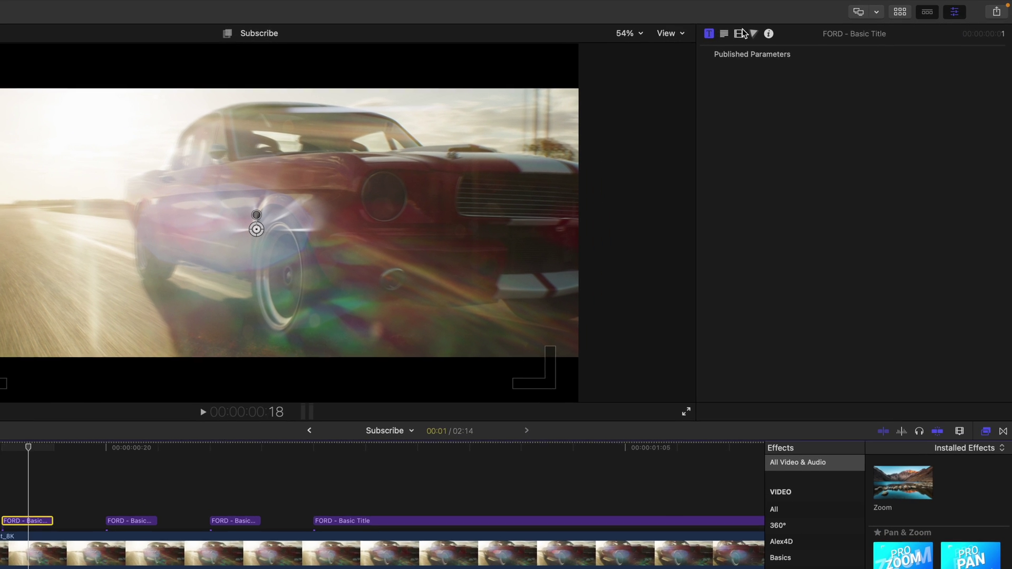
pyautogui.click(774, 30)
pyautogui.click(844, 102)
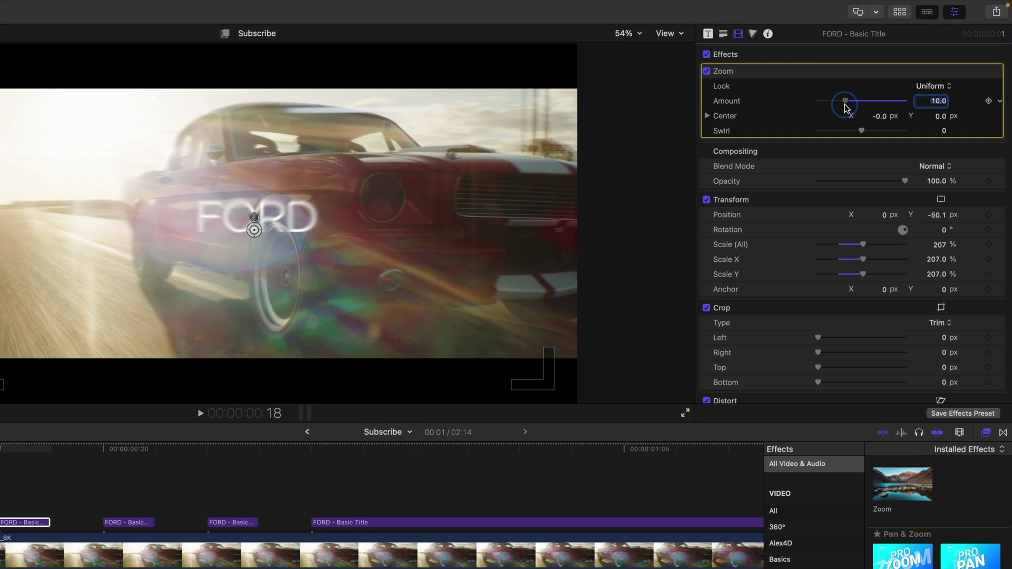
pyautogui.moveTo(839, 103)
pyautogui.mouseDown()
pyautogui.moveTo(858, 100)
pyautogui.moveTo(844, 105)
pyautogui.mouseUp()
pyautogui.click(124, 522)
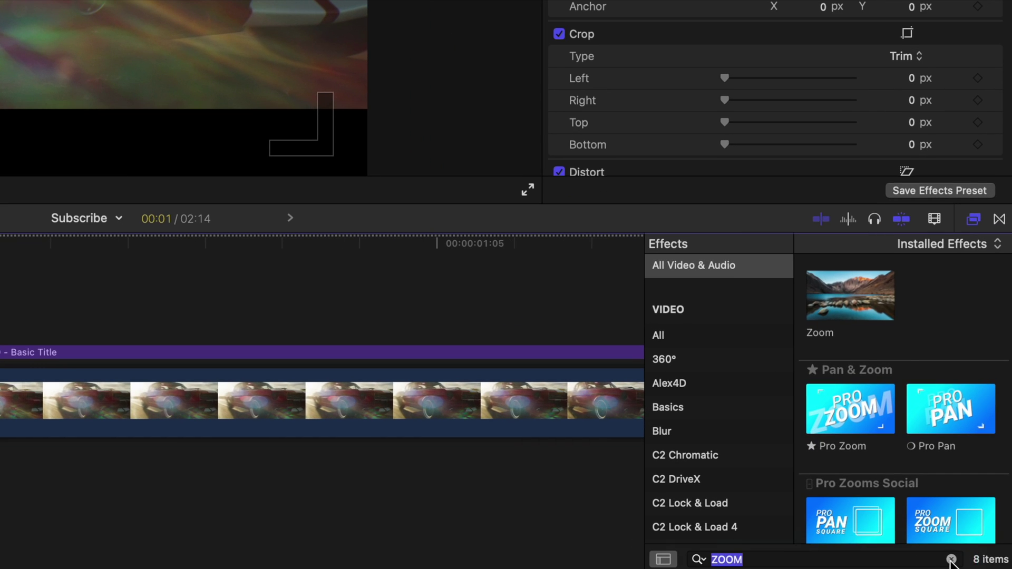
# - Apply Prism to two FORD title pieces and lower one's Amount from 16.0 to 2.0
pyautogui.write('prism')
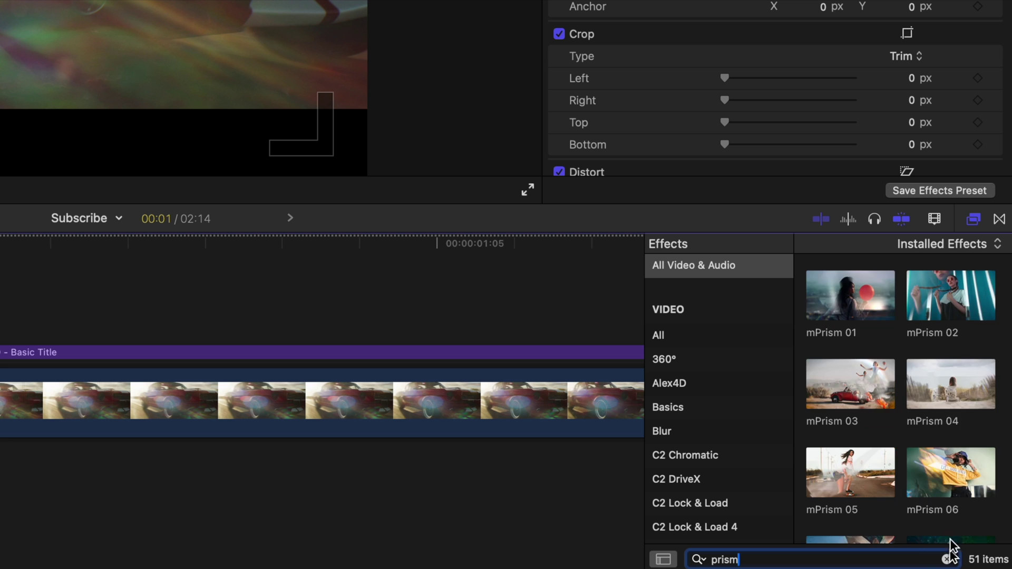
pyautogui.scroll(-20, 923, 415)
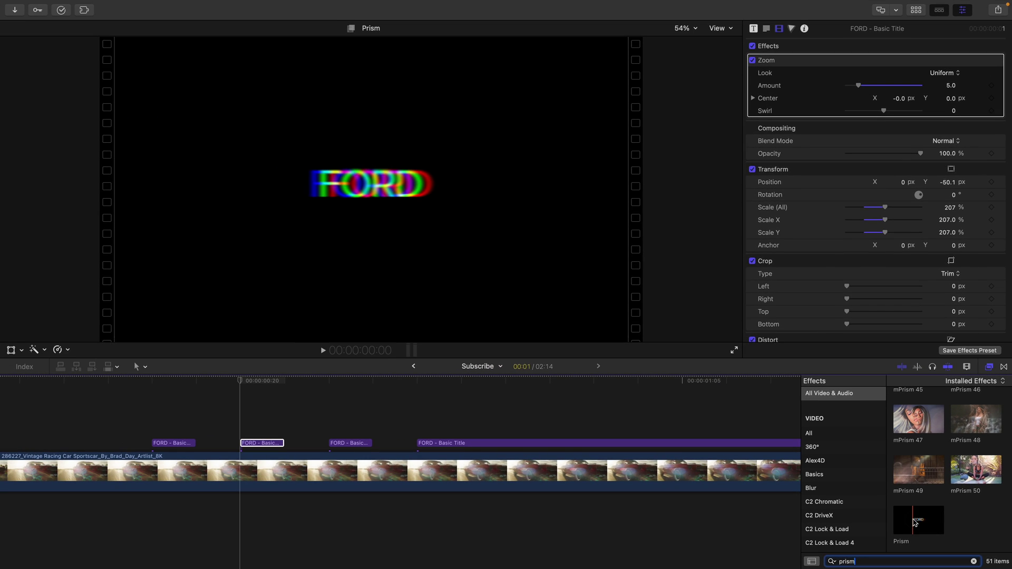
pyautogui.doubleClick(881, 517)
pyautogui.moveTo(914, 523); pyautogui.dragTo(341, 447)
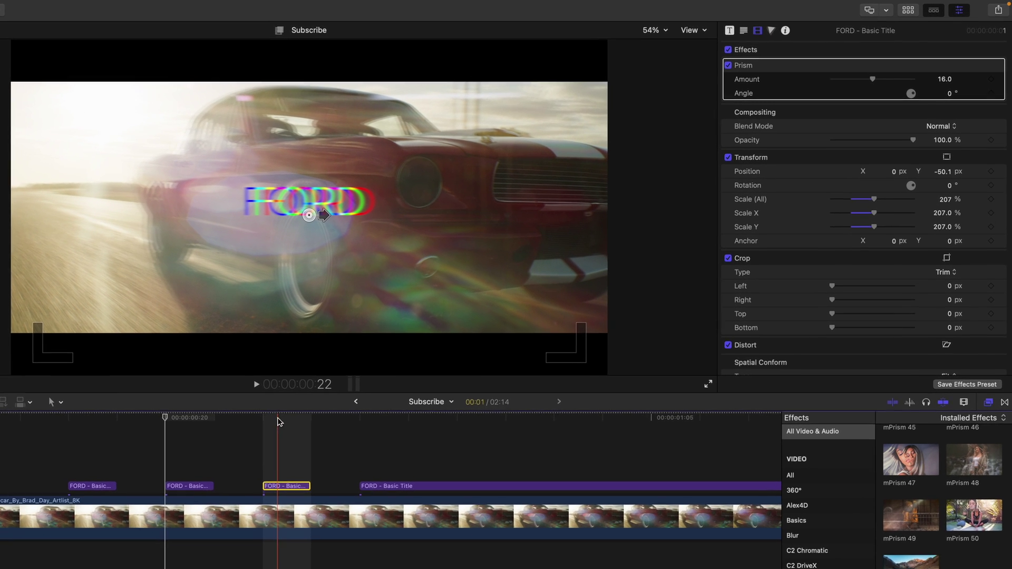
pyautogui.click(343, 380)
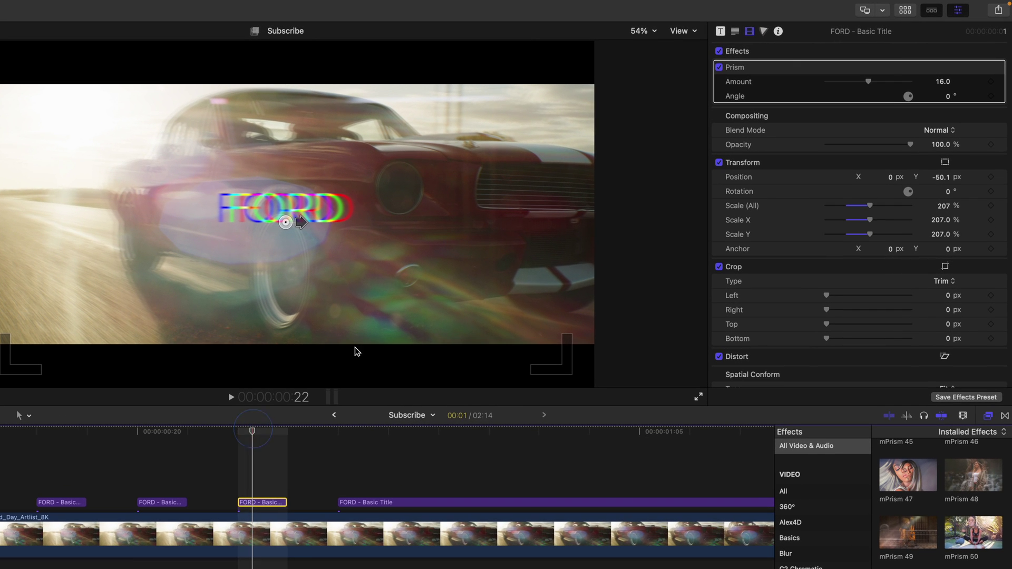
pyautogui.moveTo(838, 87); pyautogui.dragTo(829, 81)
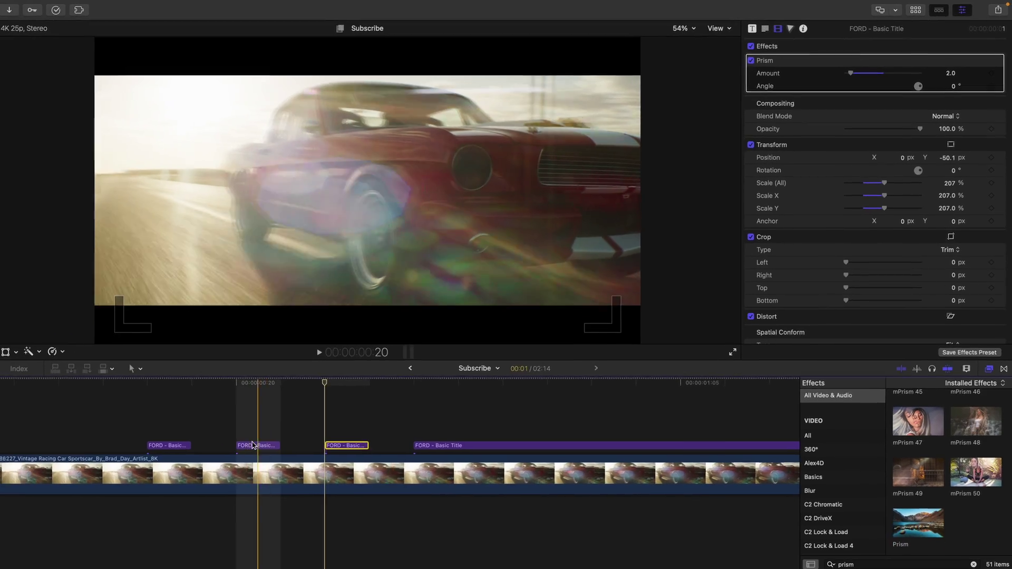
pyautogui.click(253, 446)
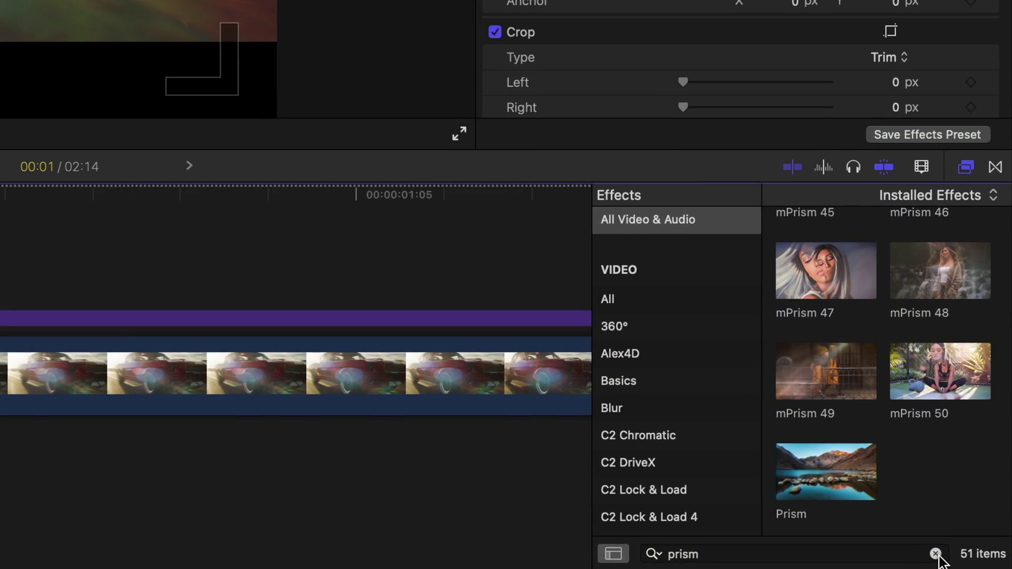
# - Apply Streaks to the selected FORD piece with Amount 48.26 and Glow 63.12
pyautogui.write('streaks')
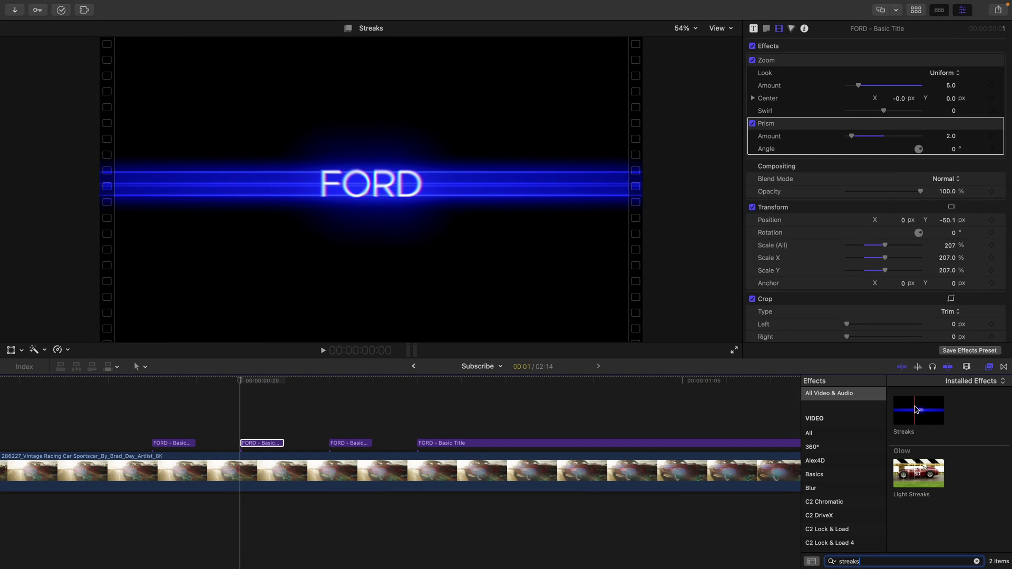
pyautogui.doubleClick(916, 409)
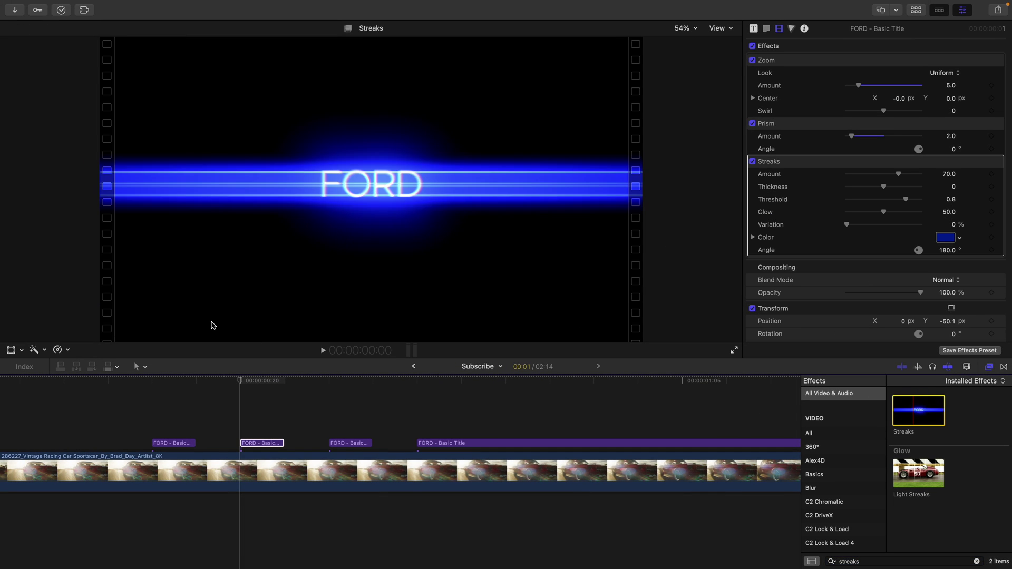
pyautogui.click(266, 381)
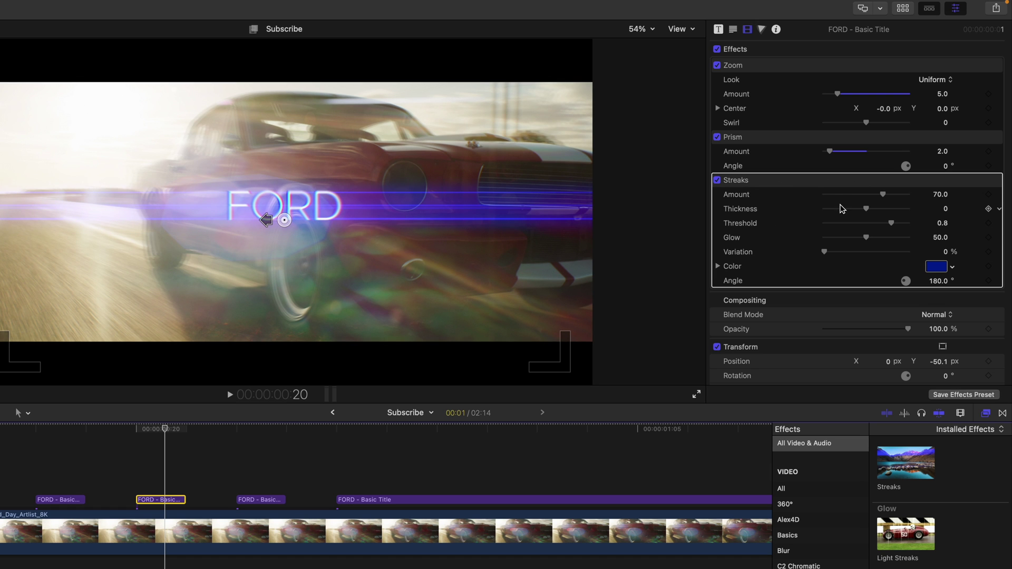
pyautogui.moveTo(883, 194); pyautogui.dragTo(872, 194)
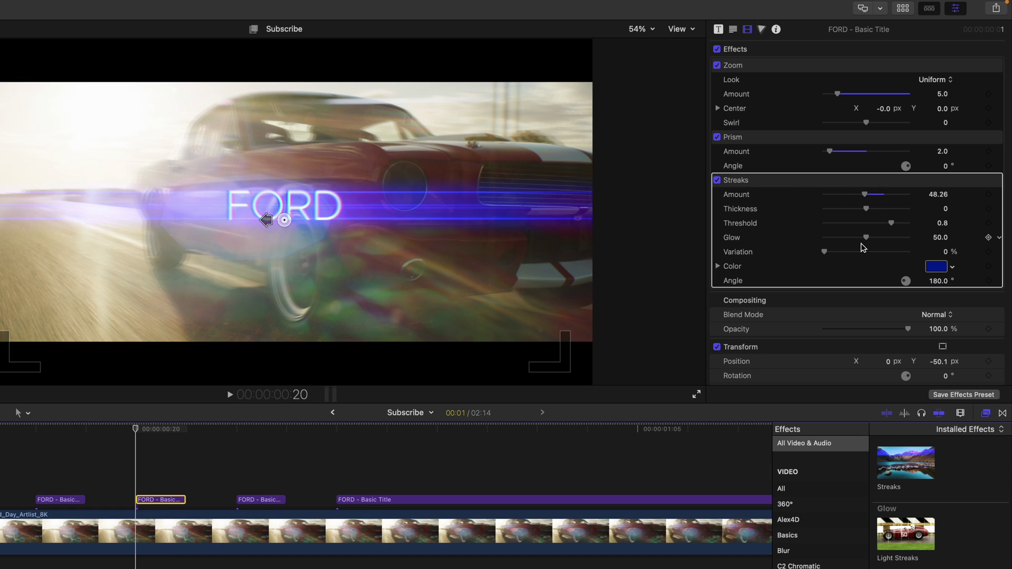
pyautogui.moveTo(831, 233); pyautogui.dragTo(877, 238)
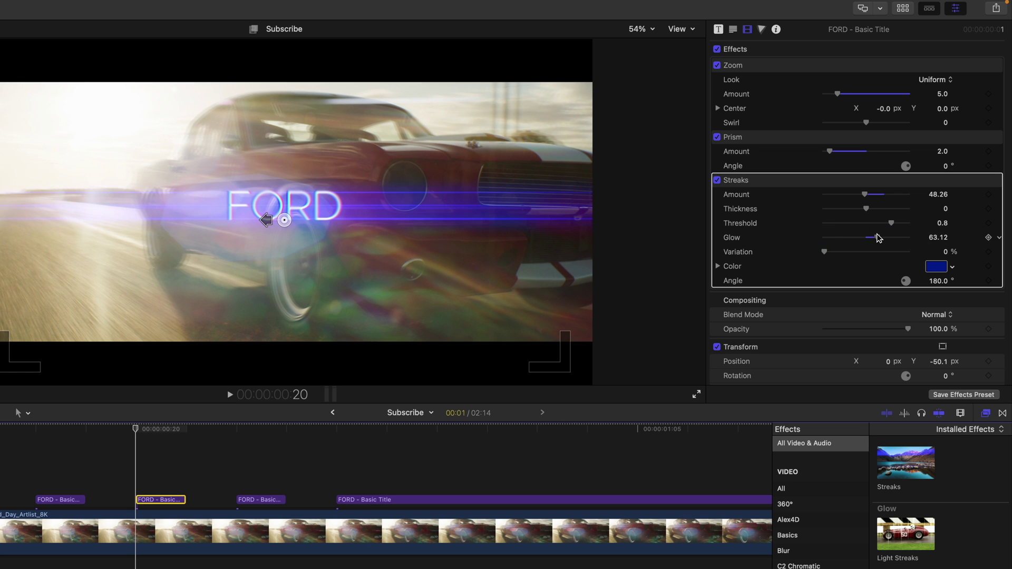
# - Make the Streaks colour red and lower its Threshold to about 0.55
pyautogui.click(936, 270)
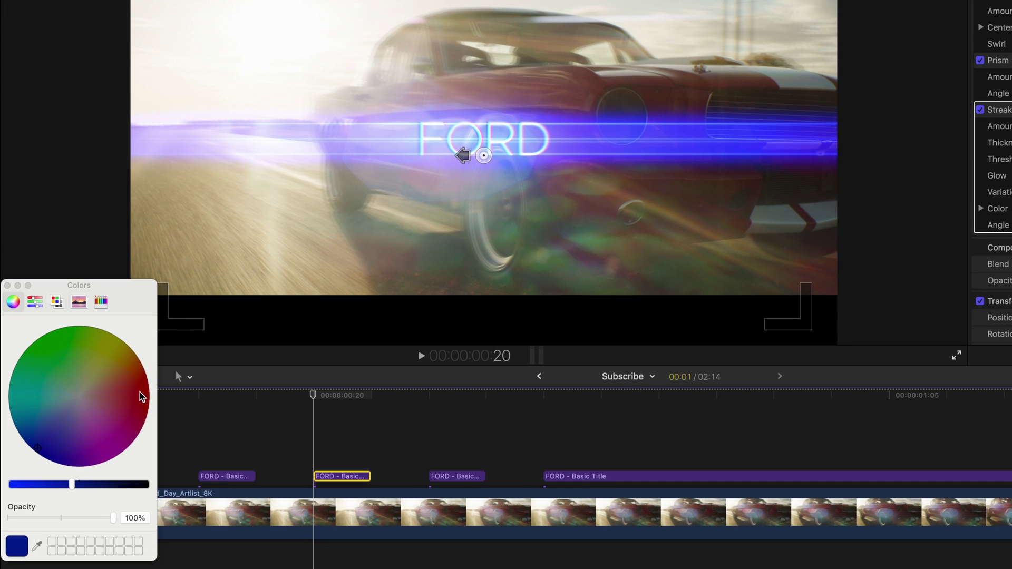
pyautogui.click(140, 392)
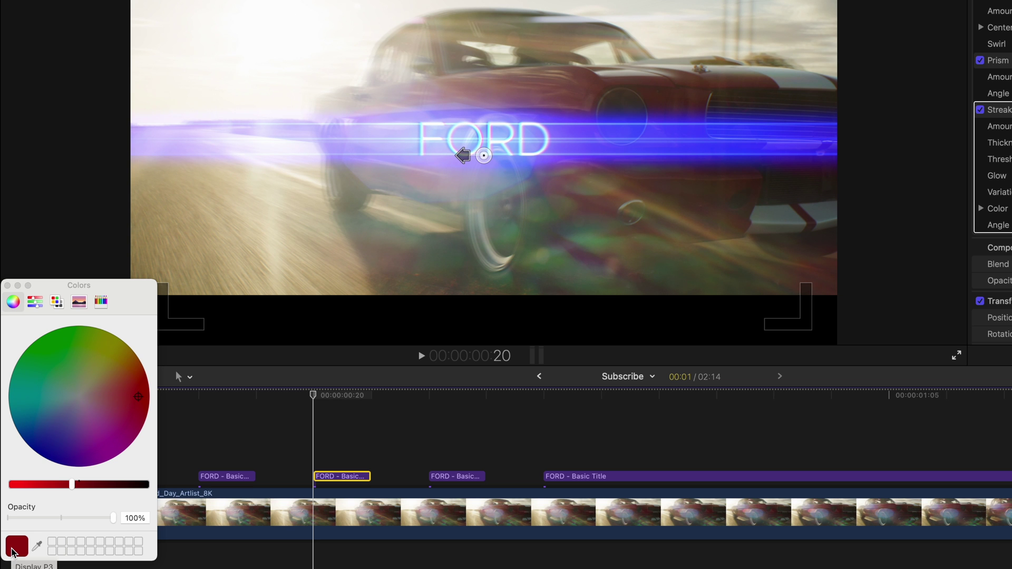
pyautogui.moveTo(11, 551)
pyautogui.mouseDown()
pyautogui.moveTo(894, 226)
pyautogui.moveTo(1001, 268)
pyautogui.moveTo(926, 294)
pyautogui.moveTo(935, 305)
pyautogui.mouseUp()
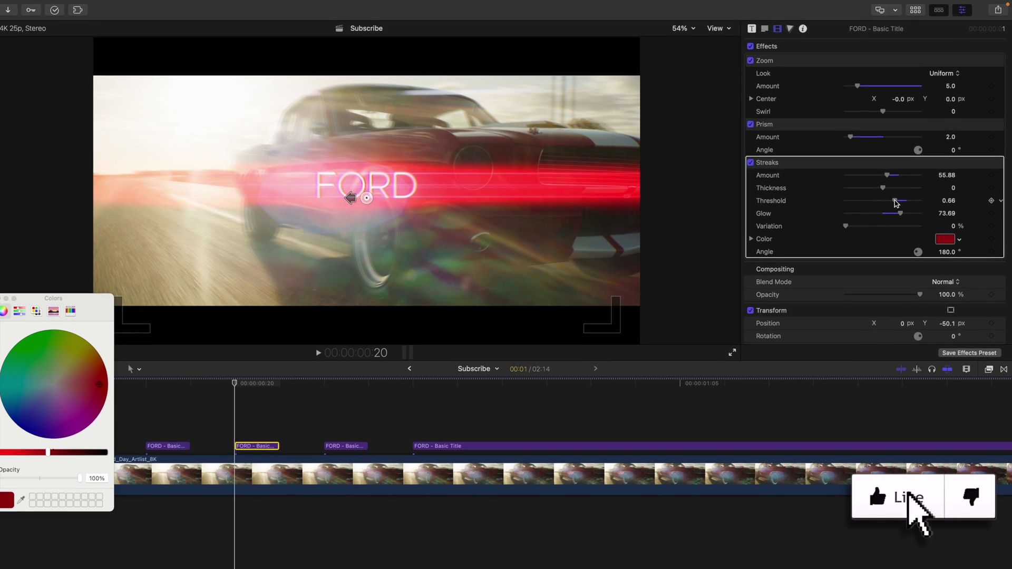
pyautogui.moveTo(863, 257); pyautogui.dragTo(861, 258)
pyautogui.moveTo(894, 202); pyautogui.dragTo(888, 201)
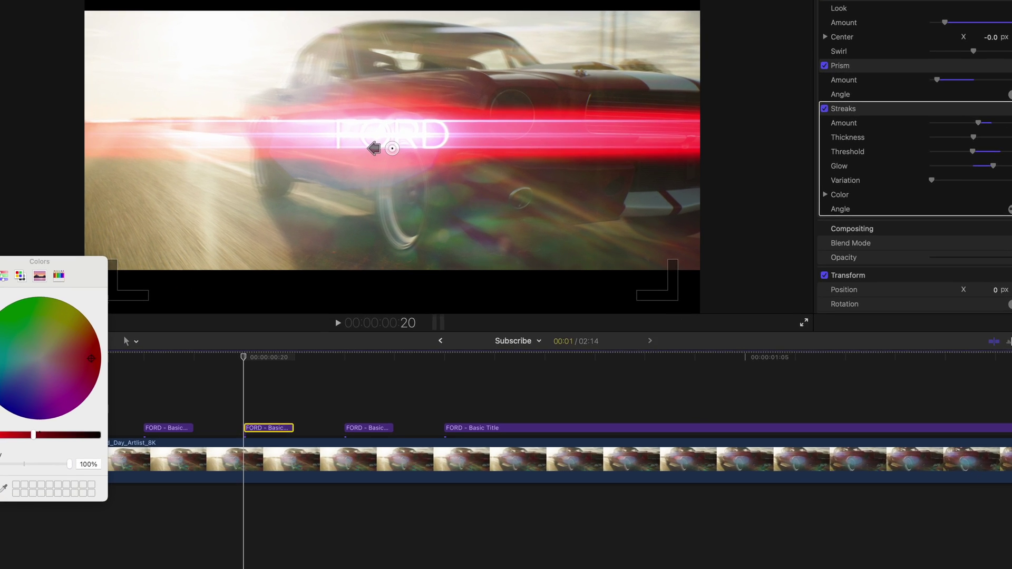
# - Copy the styled FORD clip and paste only its Streaks attribute onto the long FORD - Basic Title
pyautogui.press('super+c')
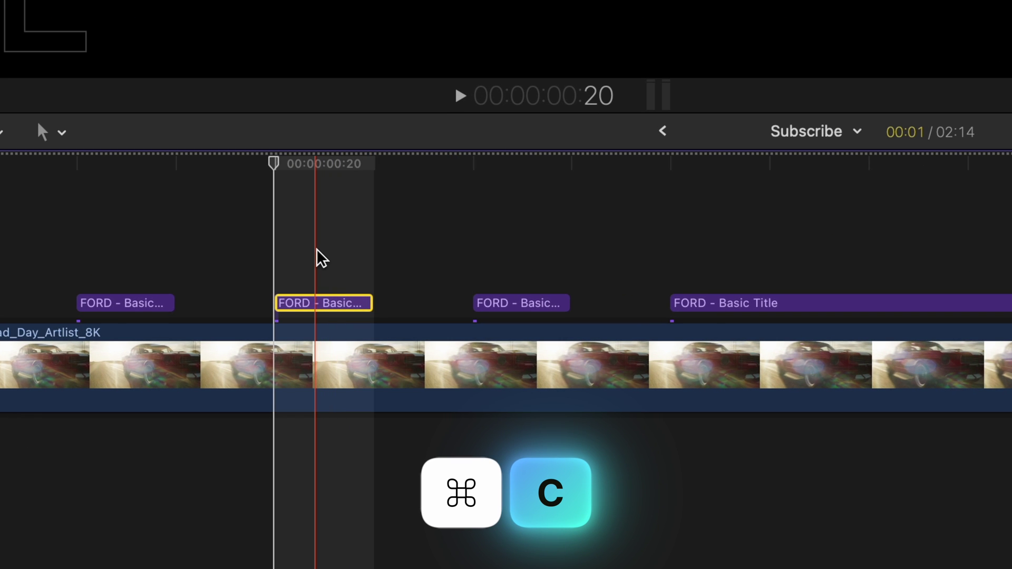
pyautogui.click(703, 303)
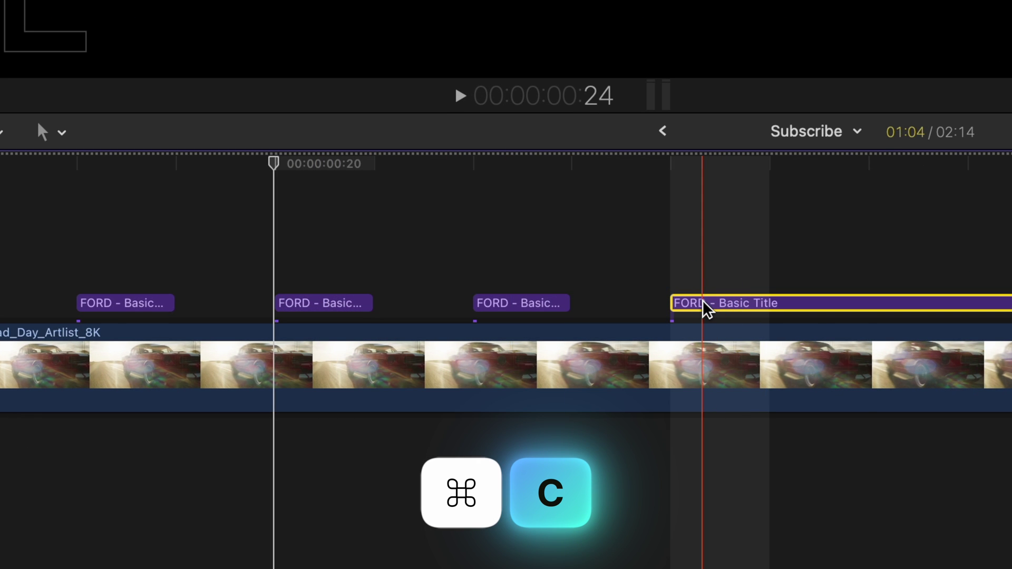
pyautogui.press('super+shift+v')
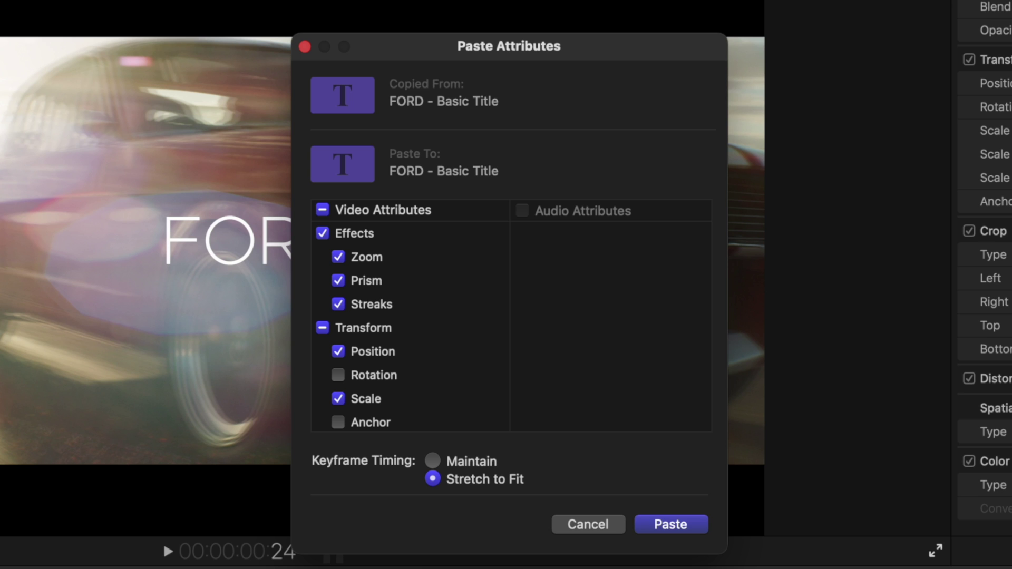
pyautogui.press('alt')
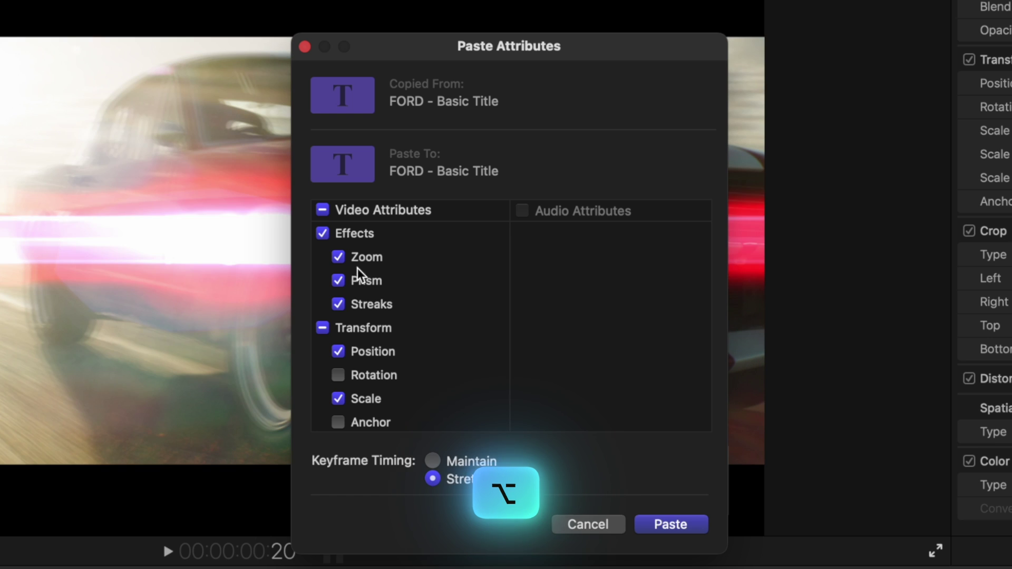
pyautogui.keyDown('alt'); pyautogui.click(341, 305); pyautogui.keyUp('alt')
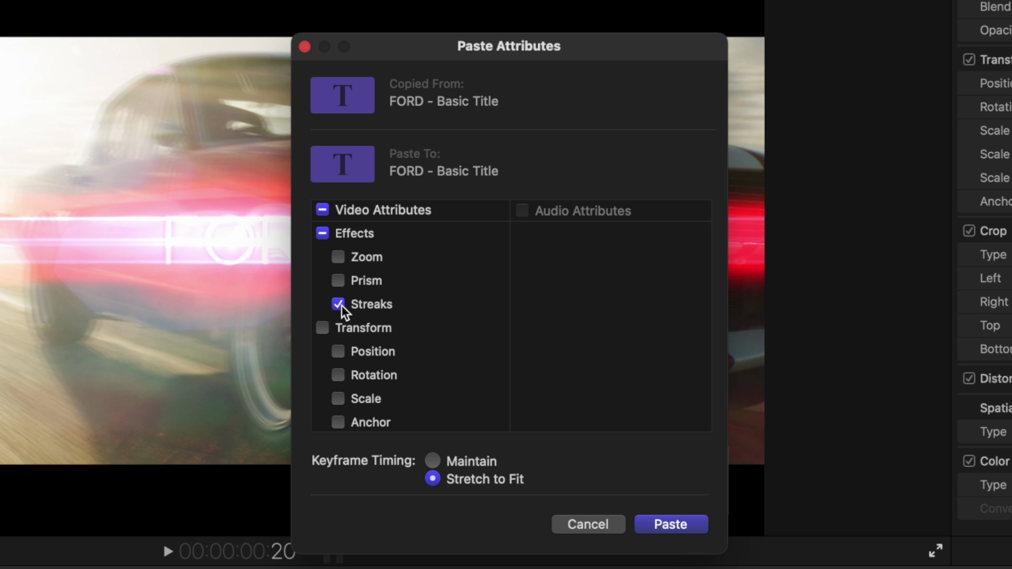
pyautogui.click(658, 524)
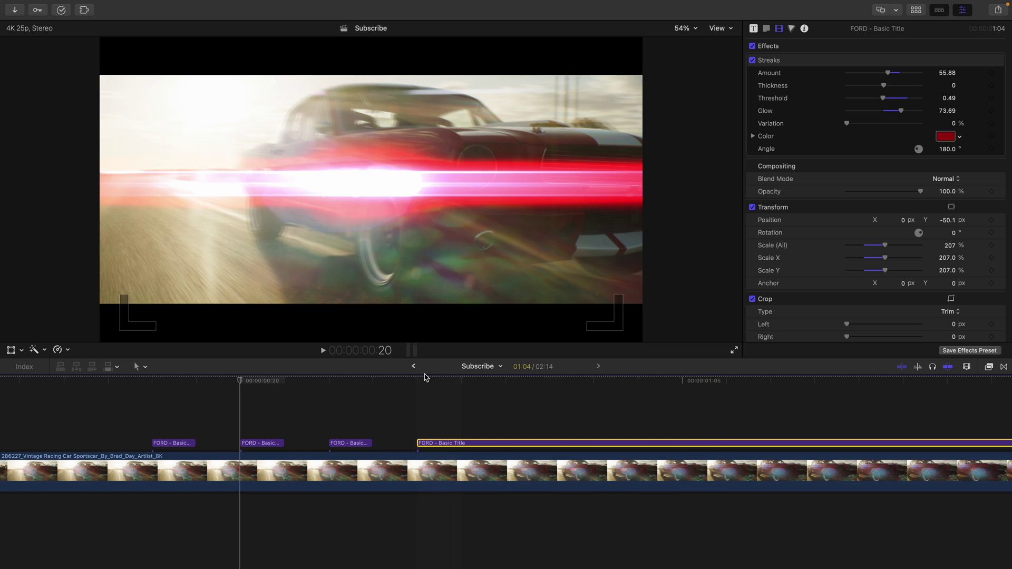
# - Keyframe Streaks Amount at 55.88 on the long title's first frame and 0 two frames later
pyautogui.click(417, 382)
pyautogui.press('m')
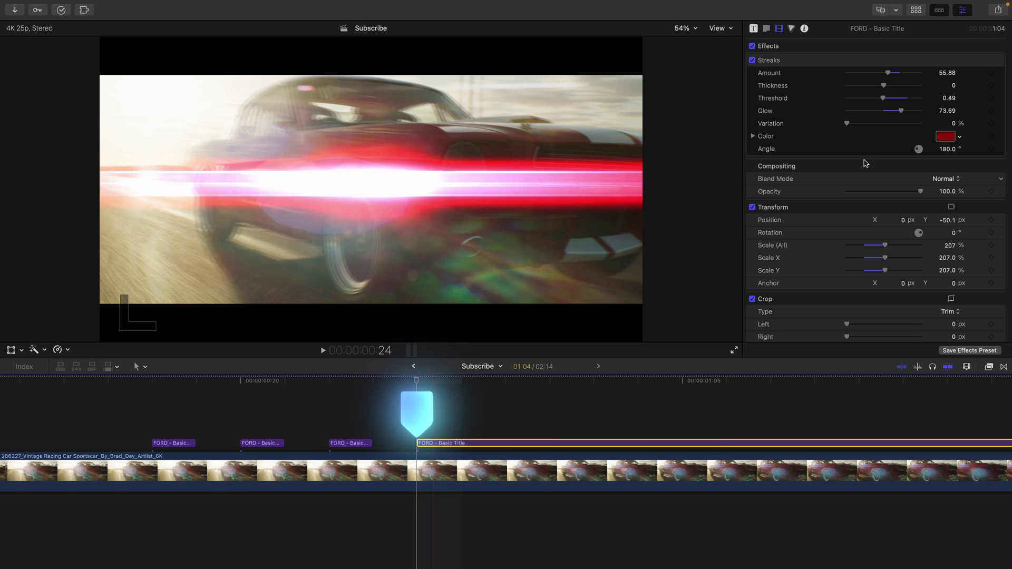
pyautogui.click(998, 69)
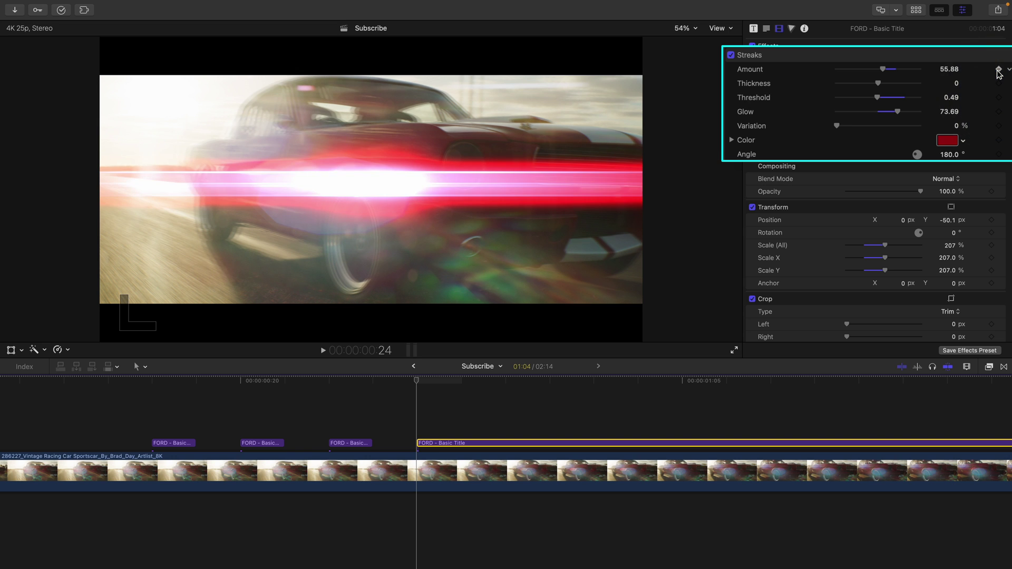
pyautogui.press('Right')
pyautogui.press('Right')
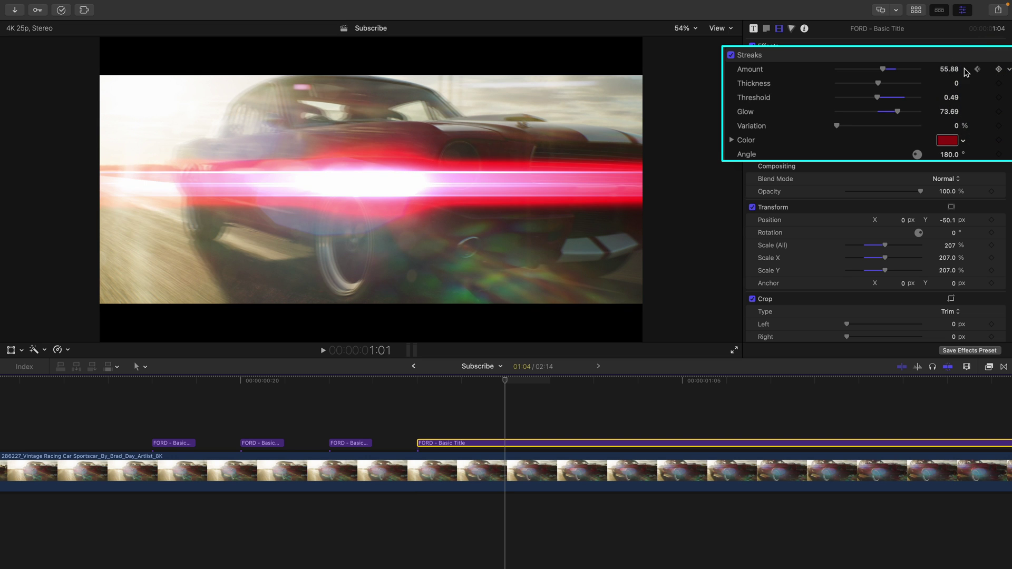
pyautogui.moveTo(853, 71); pyautogui.dragTo(786, 75)
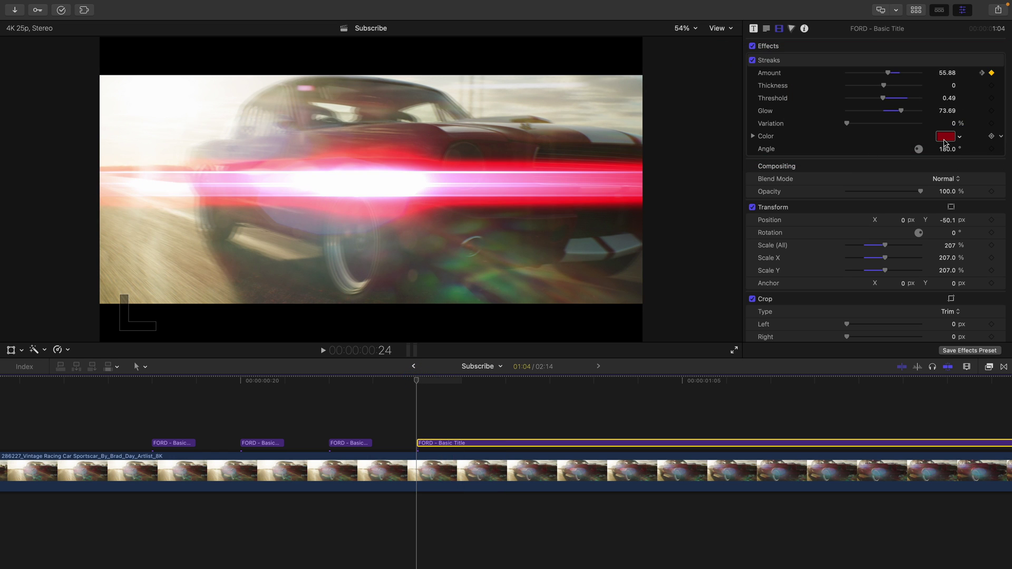
# - Switch the streak colour to a more orange-red and adjust the Streaks Threshold slider
pyautogui.click(945, 137)
pyautogui.click(102, 376)
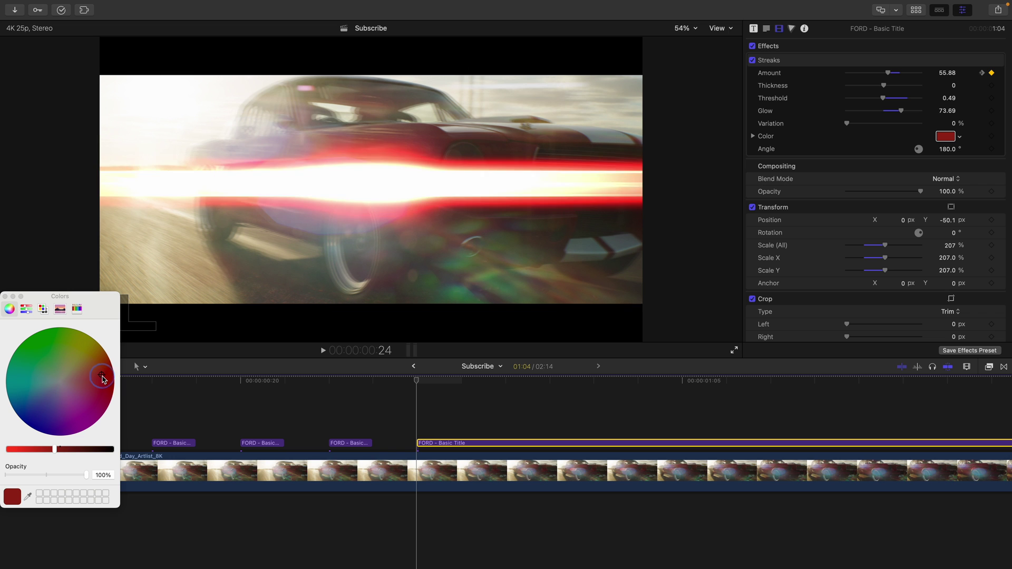
pyautogui.click(6, 297)
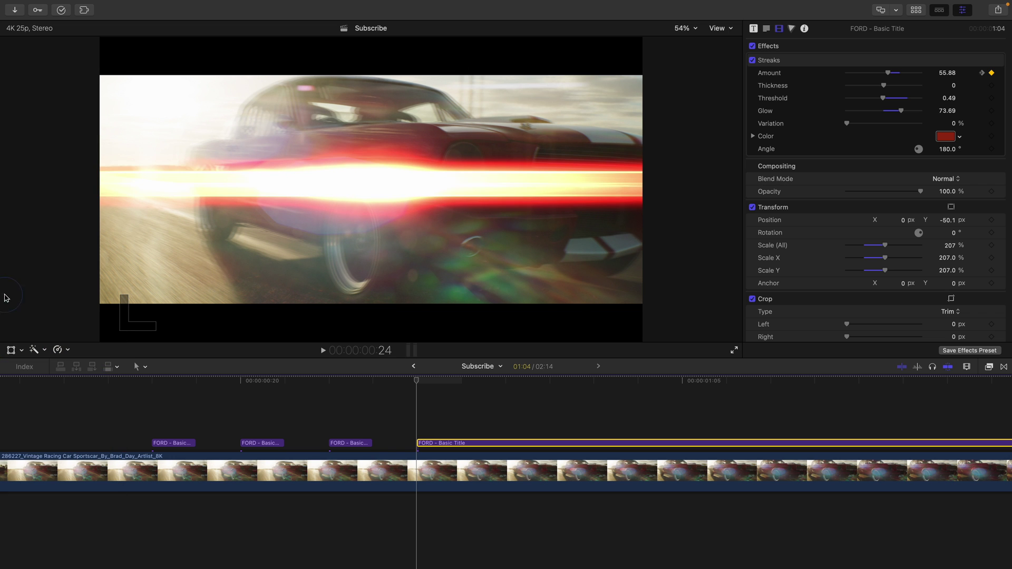
pyautogui.moveTo(882, 99)
pyautogui.mouseDown()
pyautogui.moveTo(867, 100)
pyautogui.moveTo(918, 97)
pyautogui.mouseUp()
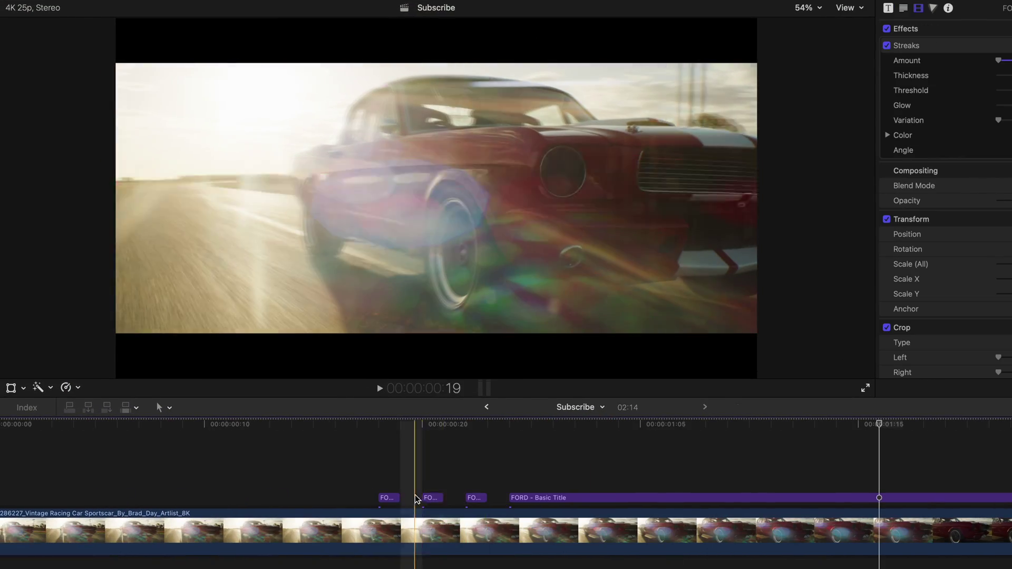
# - Scale the middle FORD title flash to 214% with Scale (All)
pyautogui.click(429, 499)
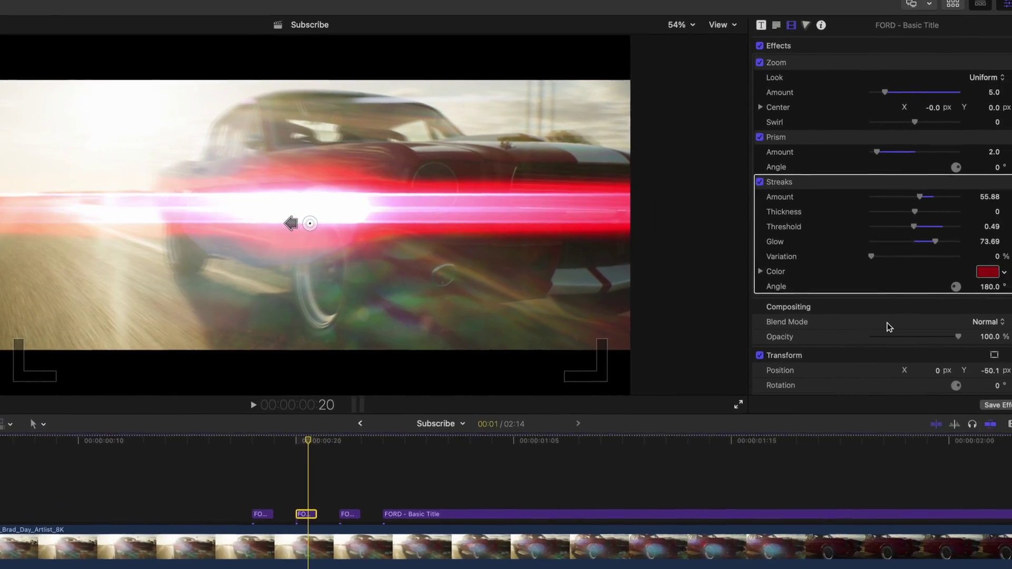
pyautogui.scroll(-5, 838, 333)
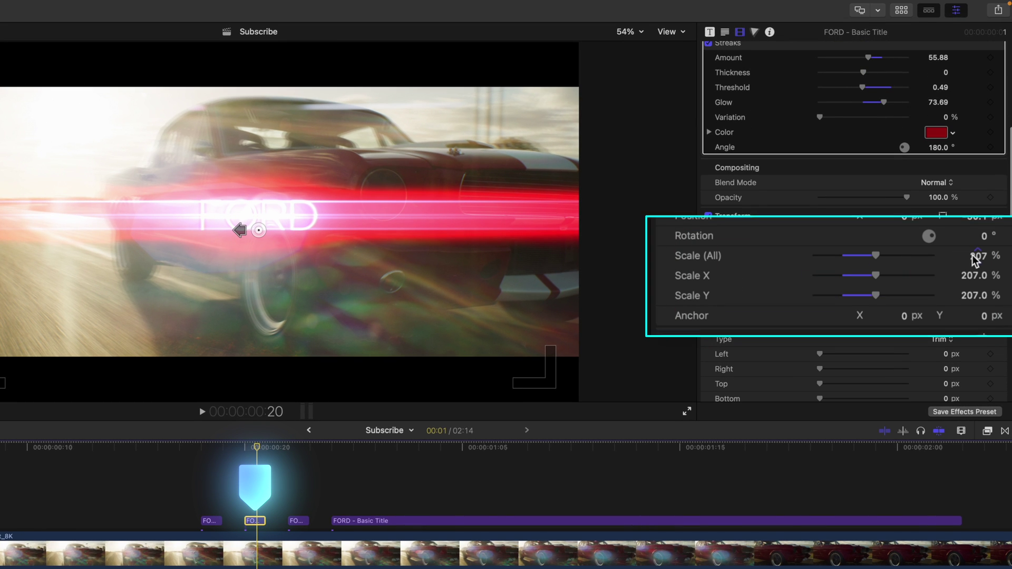
pyautogui.moveTo(978, 263); pyautogui.dragTo(980, 262)
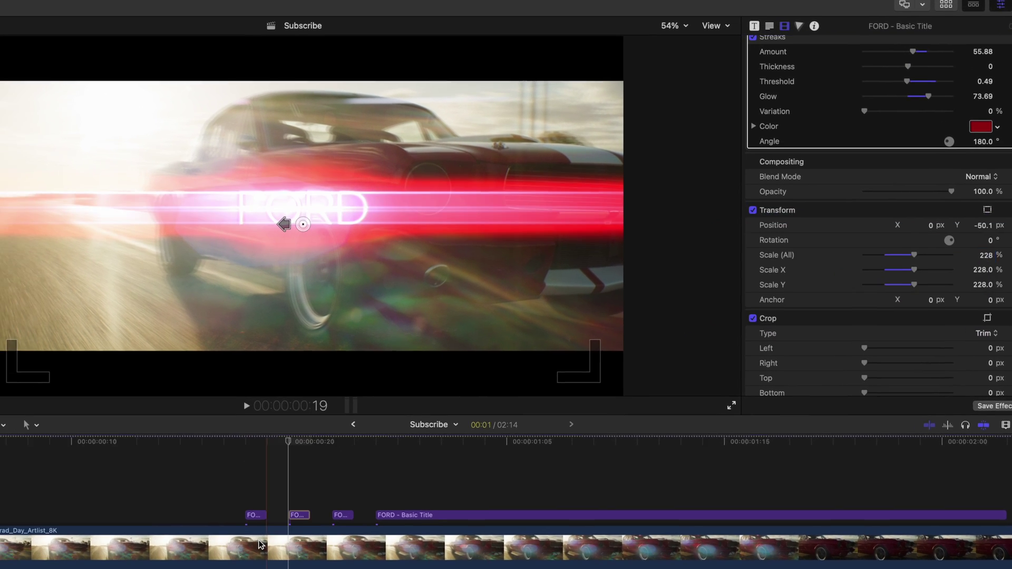
# - Play back the timeline to preview the flickering title animation
pyautogui.press('space')
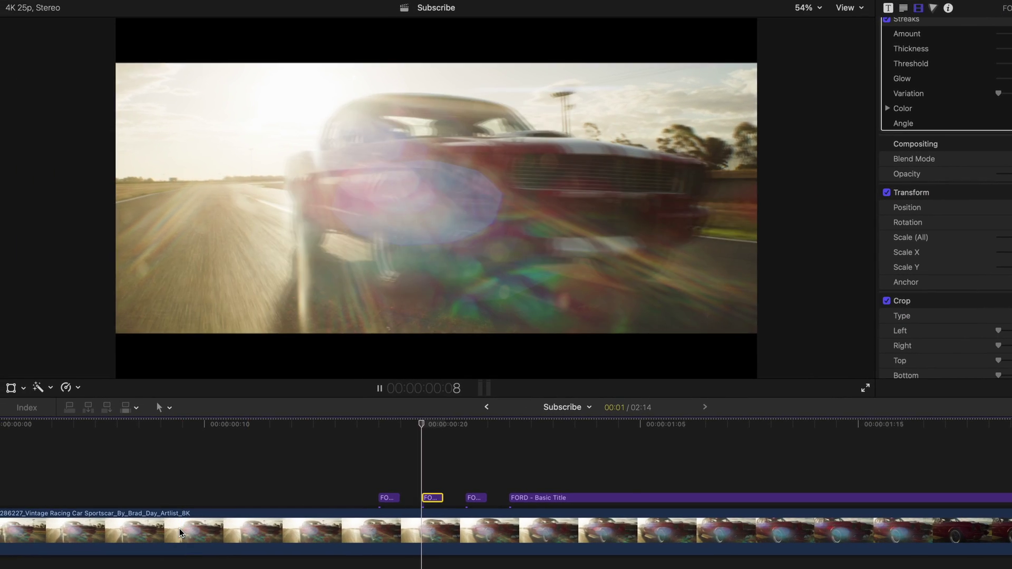
pyautogui.click(98, 505)
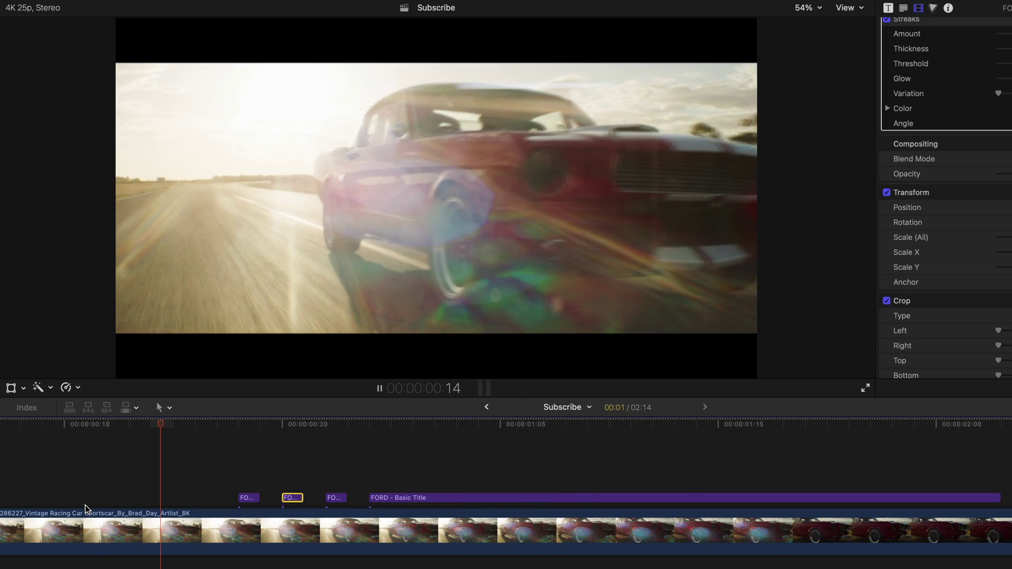
pyautogui.click(282, 423)
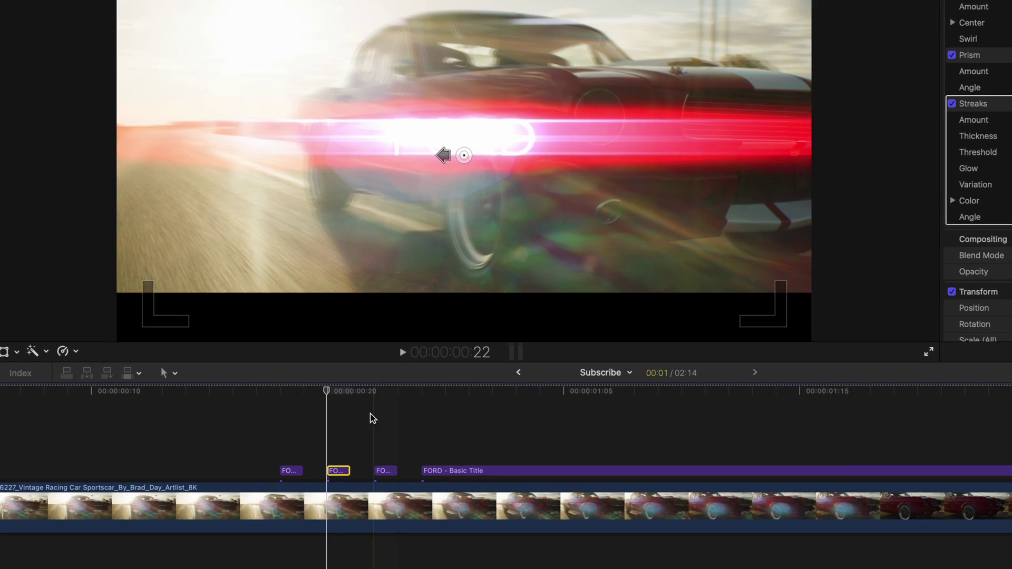
# - Paste copies of the three short FORD title flashes after the long title's end
pyautogui.moveTo(395, 423); pyautogui.dragTo(283, 472)
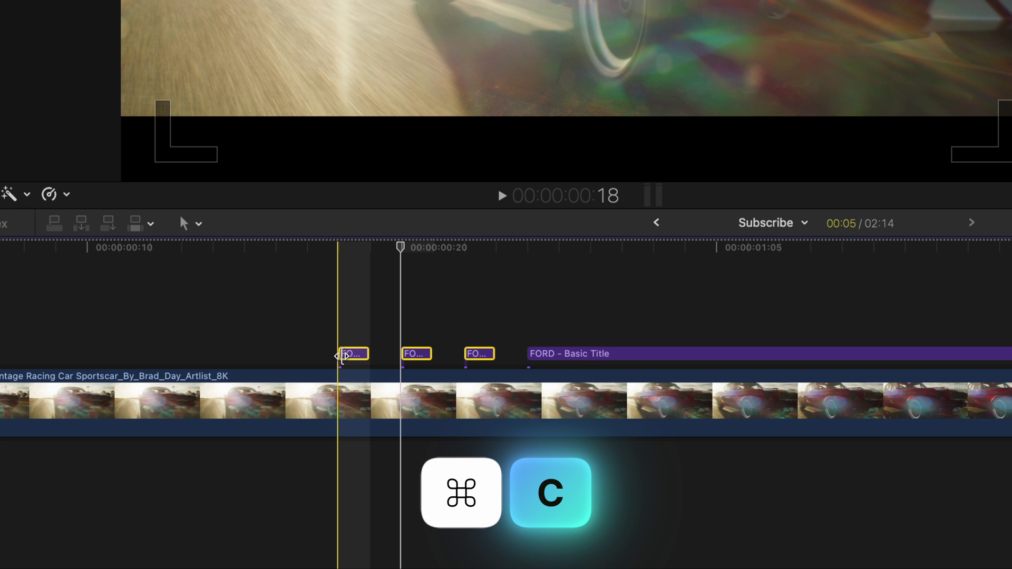
pyautogui.hscroll(10, 342, 357)
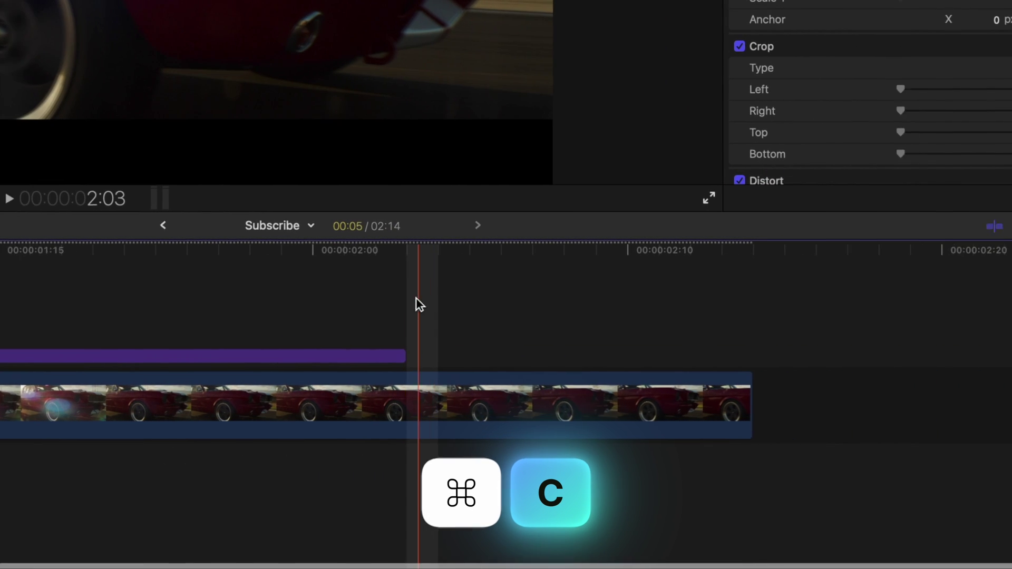
pyautogui.press('super+v')
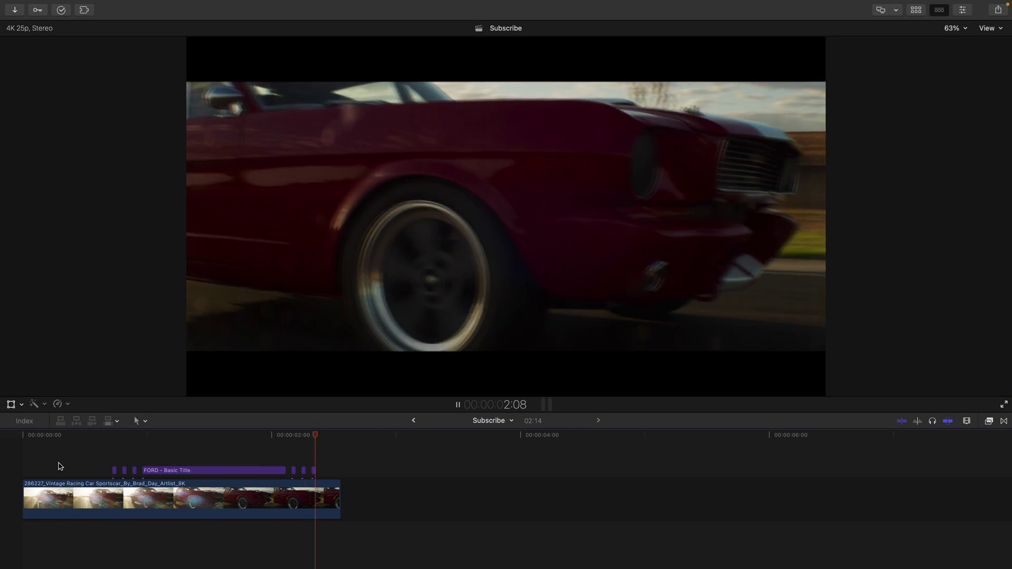
# - Select the middle short FORD title flash in the timeline
pyautogui.scroll(2, 127, 477)
pyautogui.scroll(2, 126, 477)
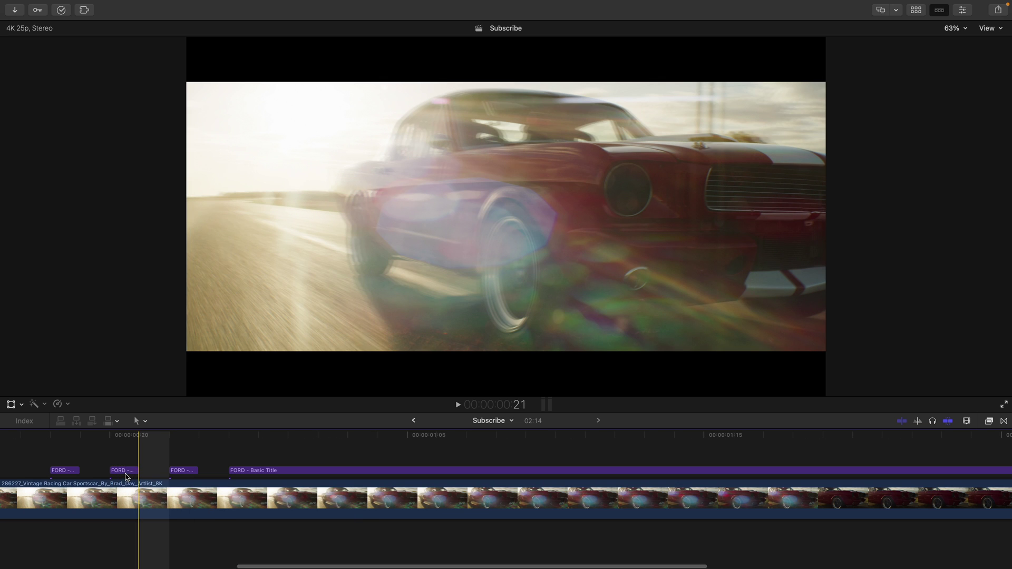
pyautogui.click(127, 471)
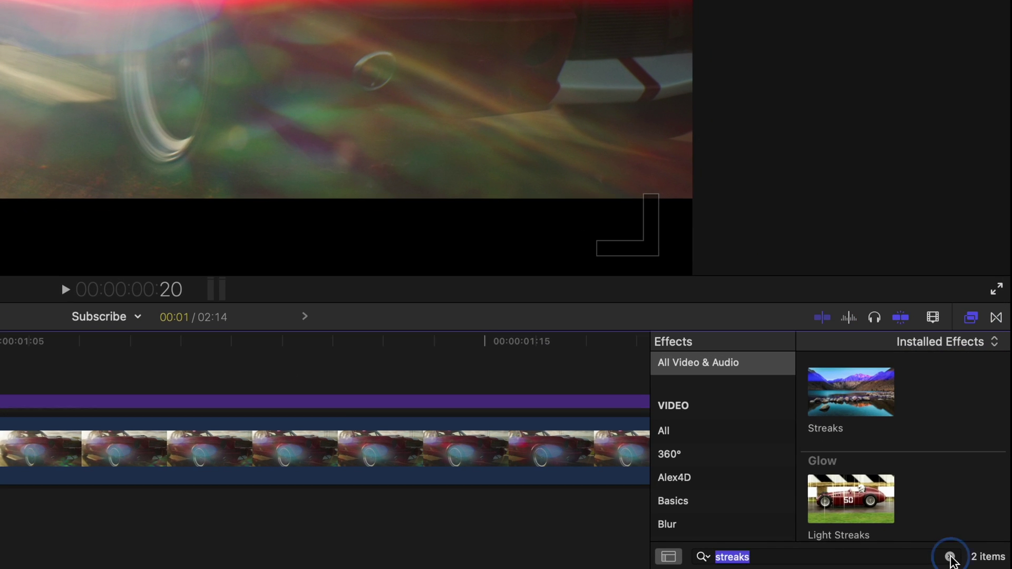
# - Apply the Underwater effect, found by searching 'under', to the middle title flash
pyautogui.click(950, 557)
pyautogui.write('u')
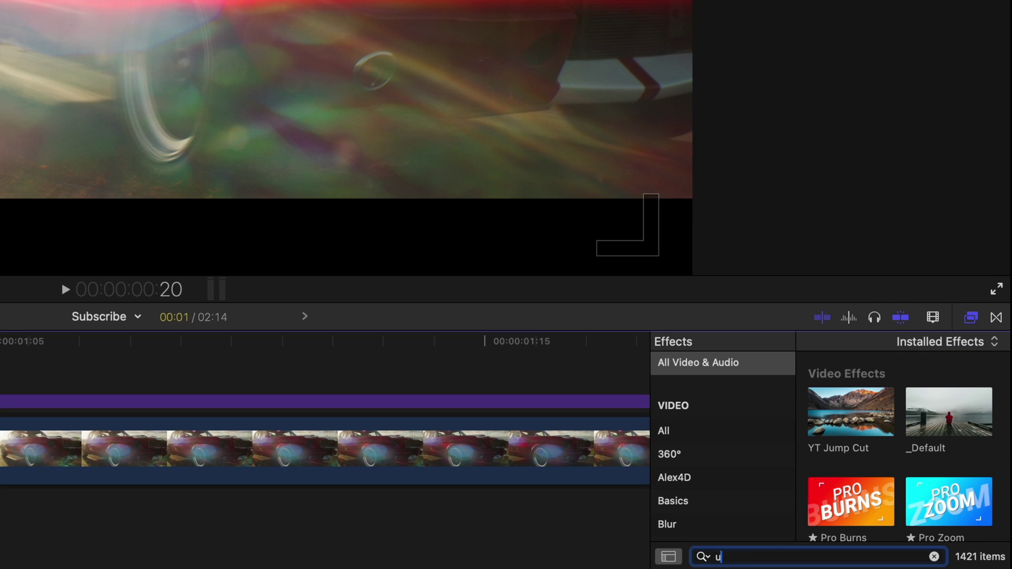
pyautogui.write('nder')
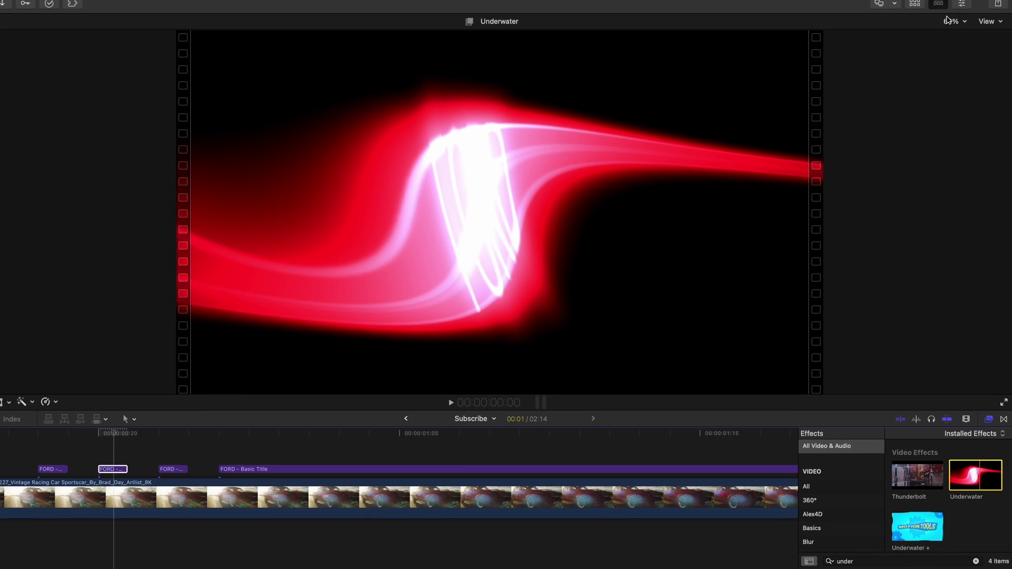
pyautogui.click(961, 4)
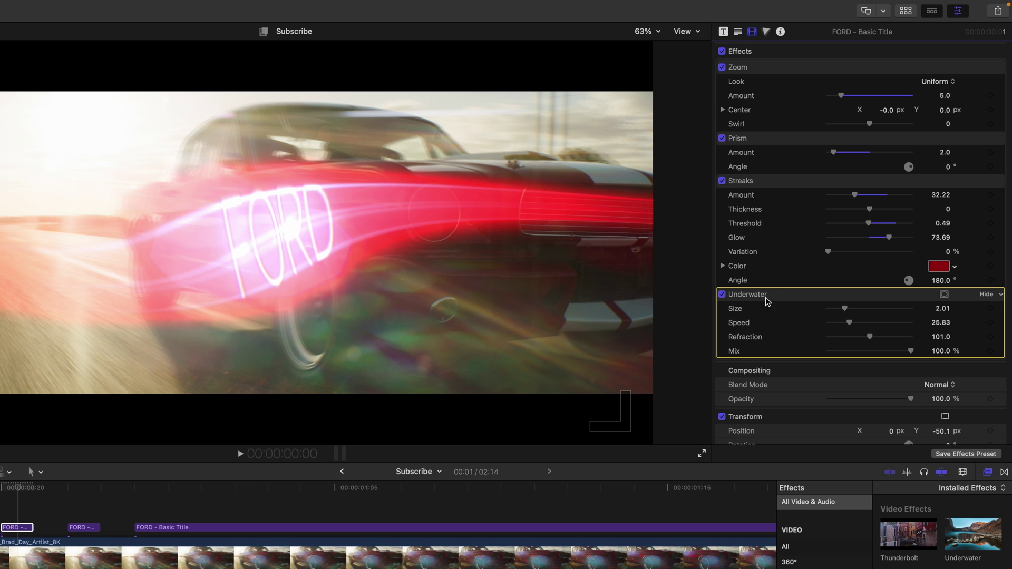
# - Move Underwater above Streaks in the Inspector's effect order and preview the glitch
pyautogui.moveTo(766, 302)
pyautogui.mouseDown()
pyautogui.moveTo(774, 249)
pyautogui.moveTo(770, 203)
pyautogui.moveTo(762, 207)
pyautogui.mouseUp()
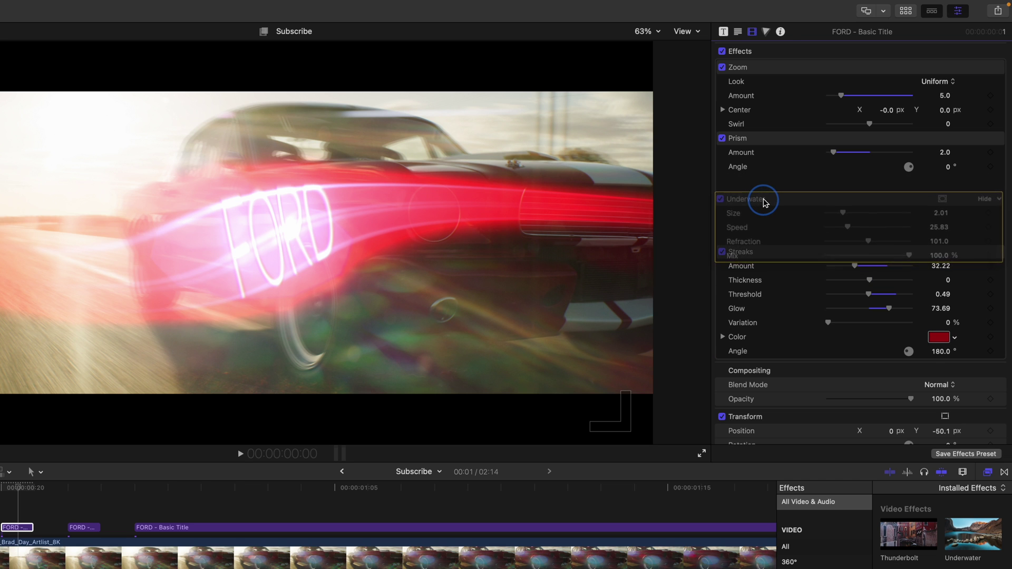
pyautogui.moveTo(765, 200); pyautogui.dragTo(765, 200)
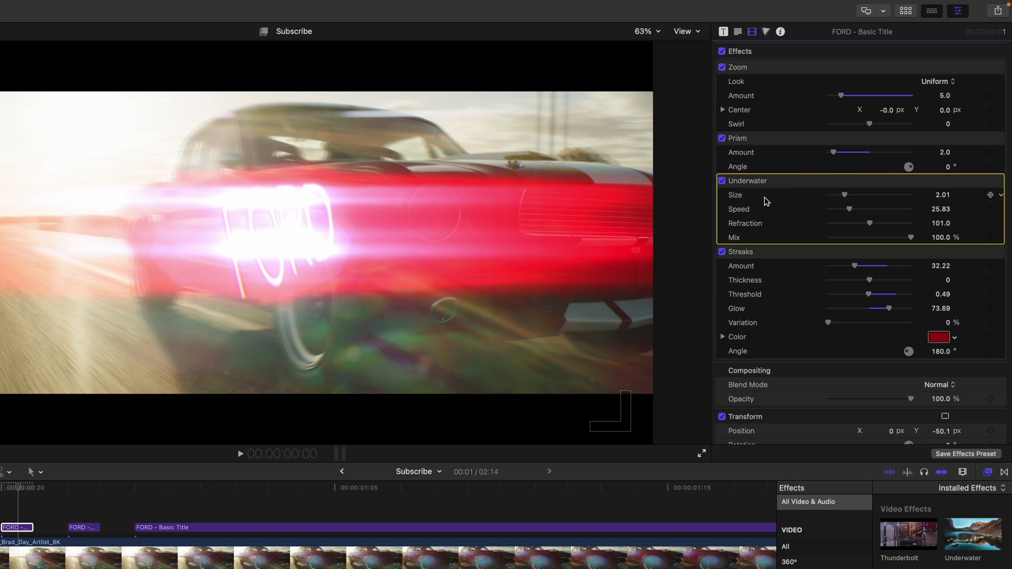
pyautogui.press('space')
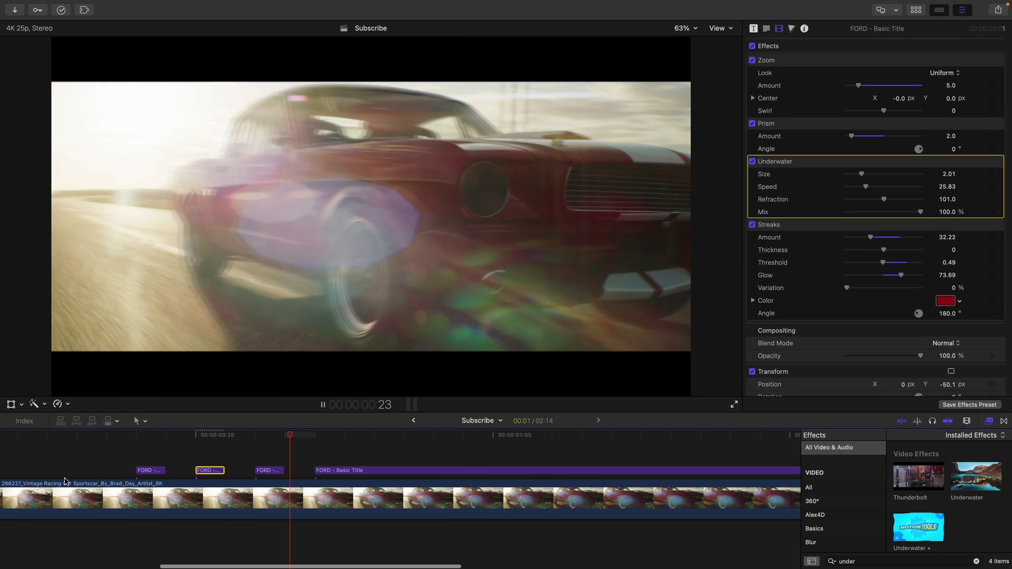
# - Delete Underwater from the title flash, keeping Zoom, Prism and Streaks, then replay it
pyautogui.press('space')
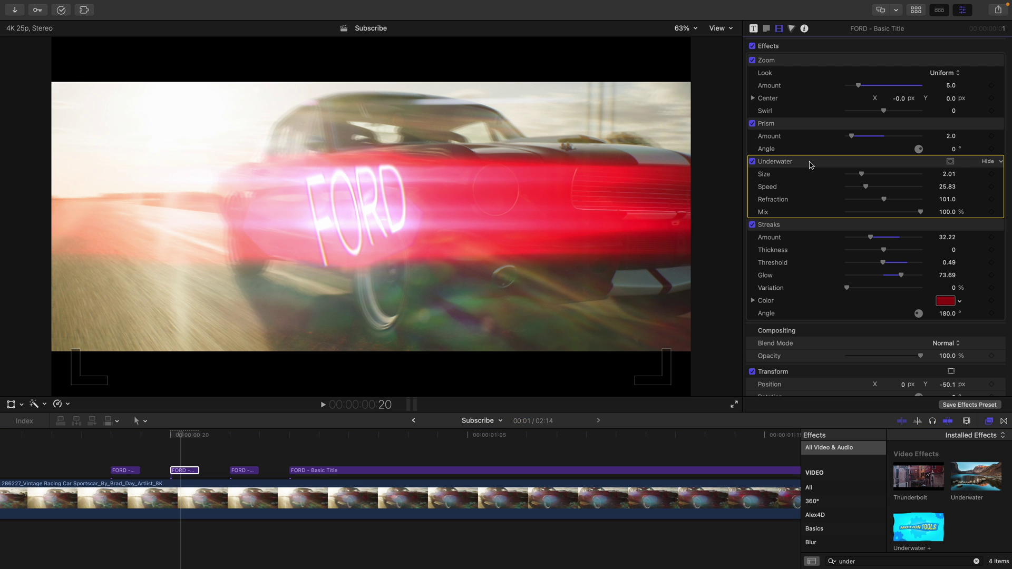
pyautogui.press('Delete')
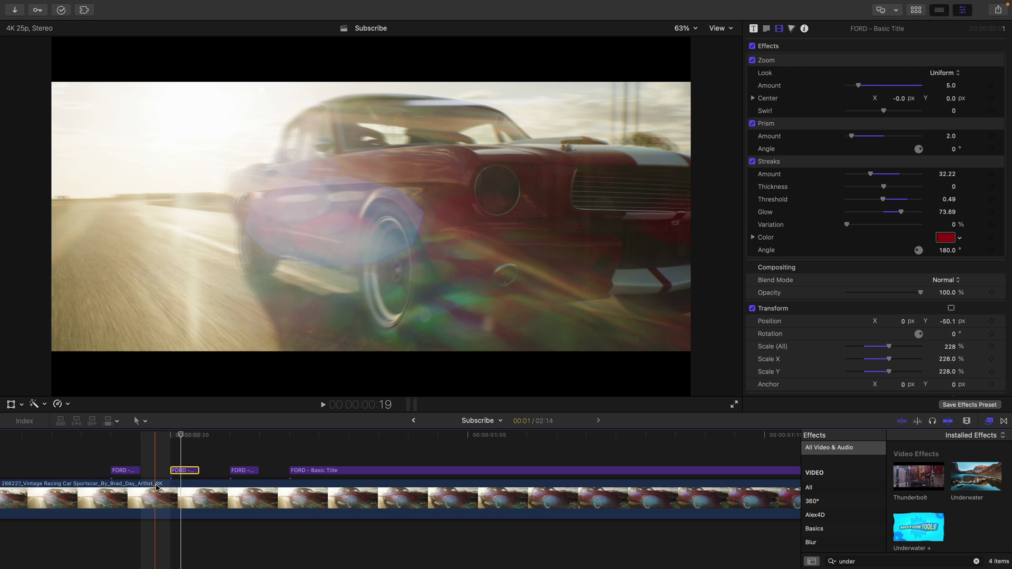
pyautogui.press('super+minus')
pyautogui.press('space')
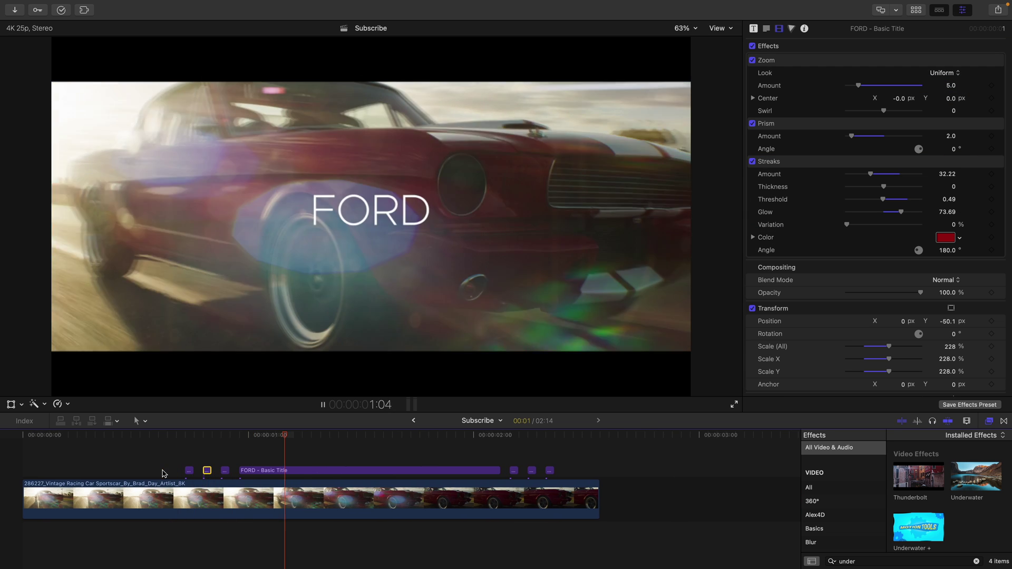